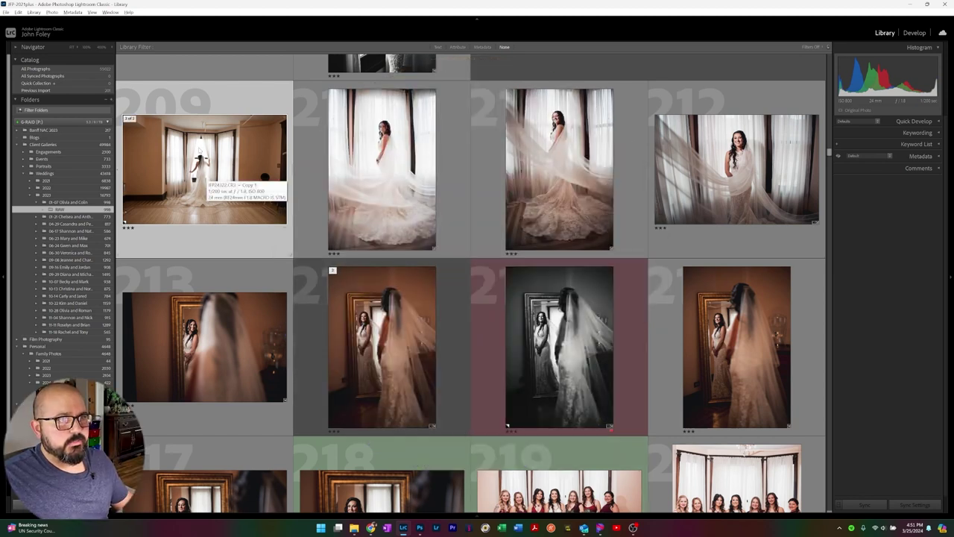
Step: Open the photo of the bride at the window in Develop and crop in from the right side to centre her, straightening it slightly
double_click(219, 170)
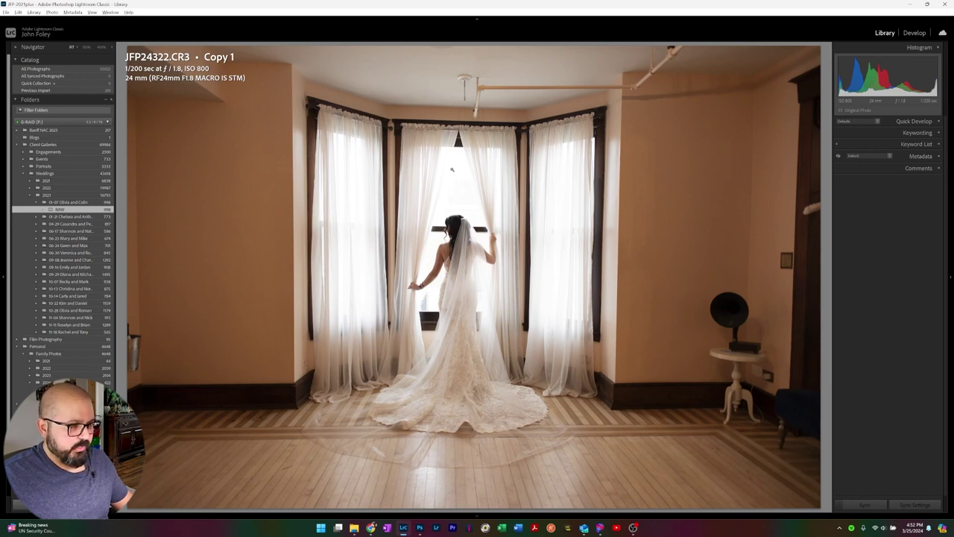
key("d")
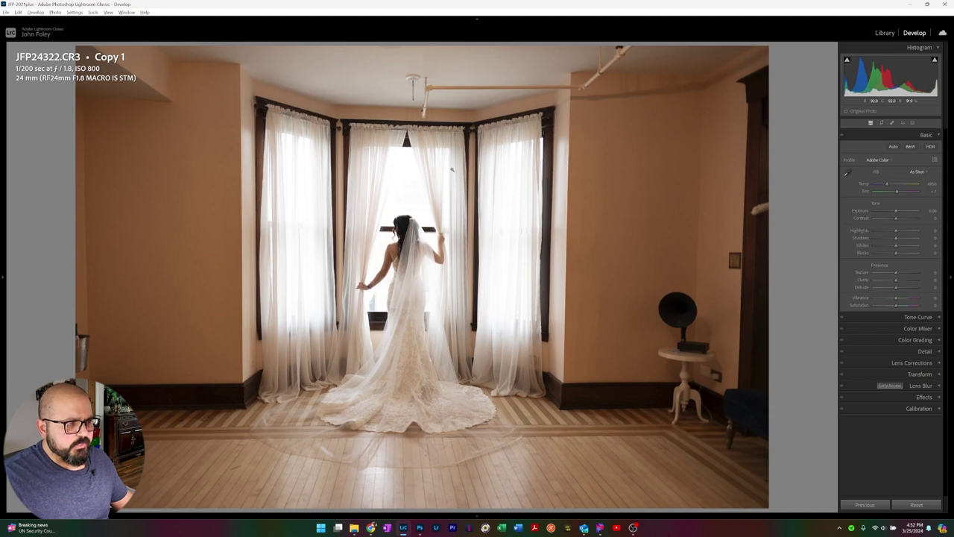
key("r")
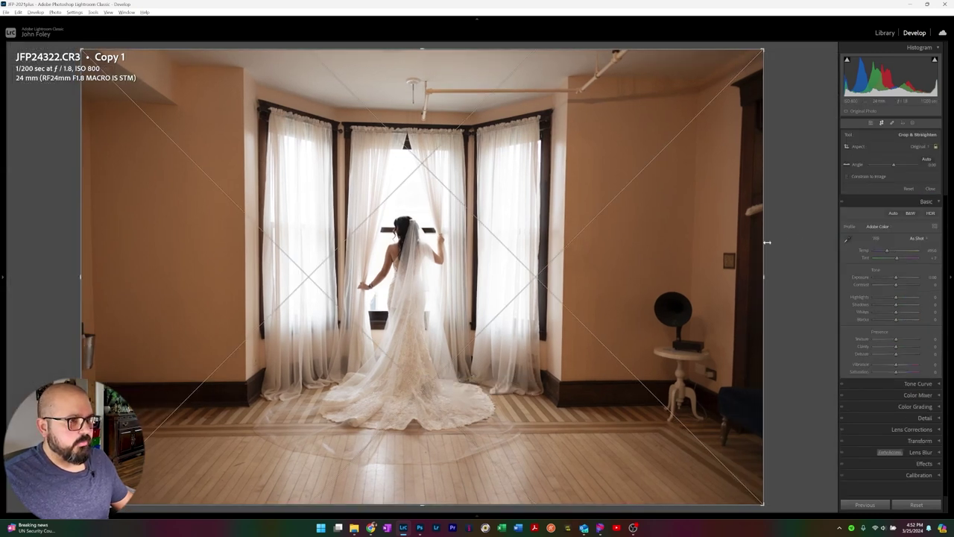
left_click_drag(763, 242, 708, 246)
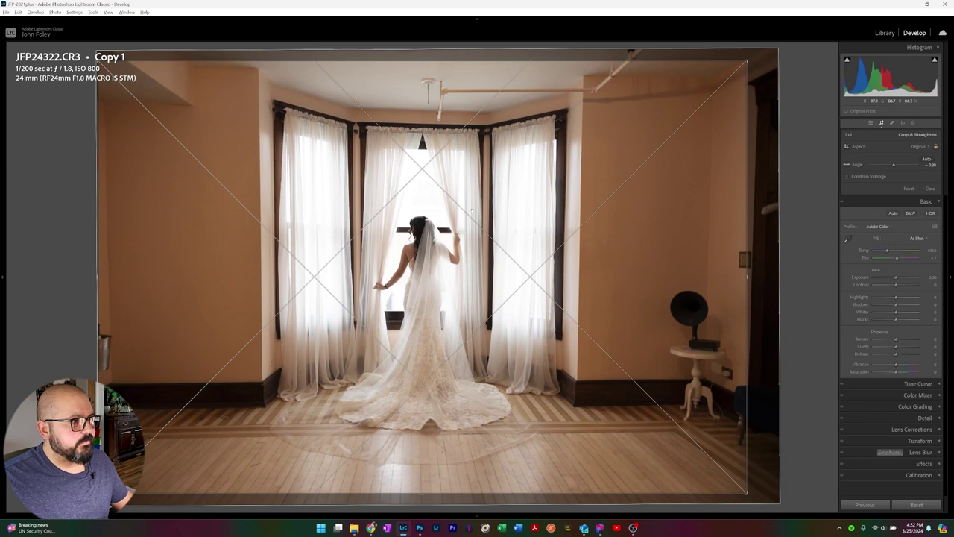
left_click_drag(472, 211, 471, 211)
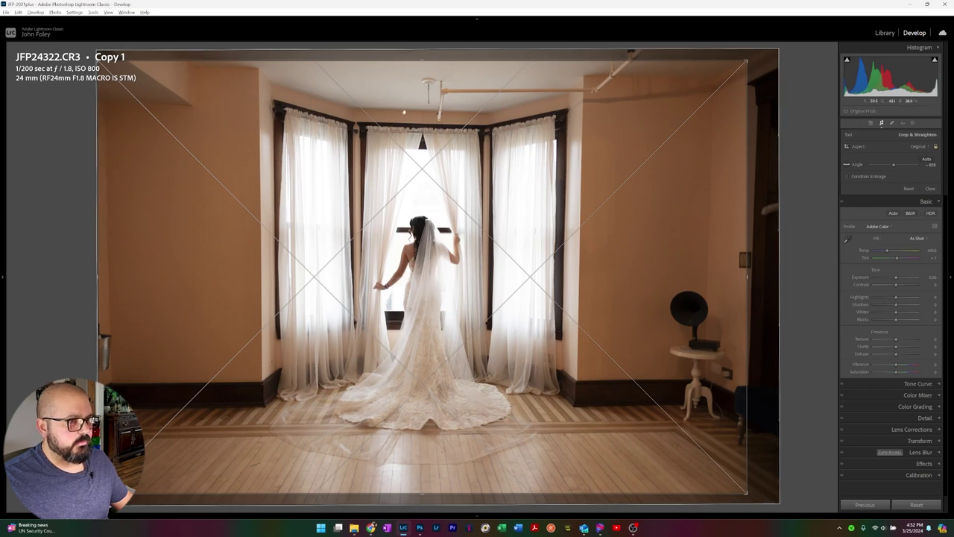
key("d")
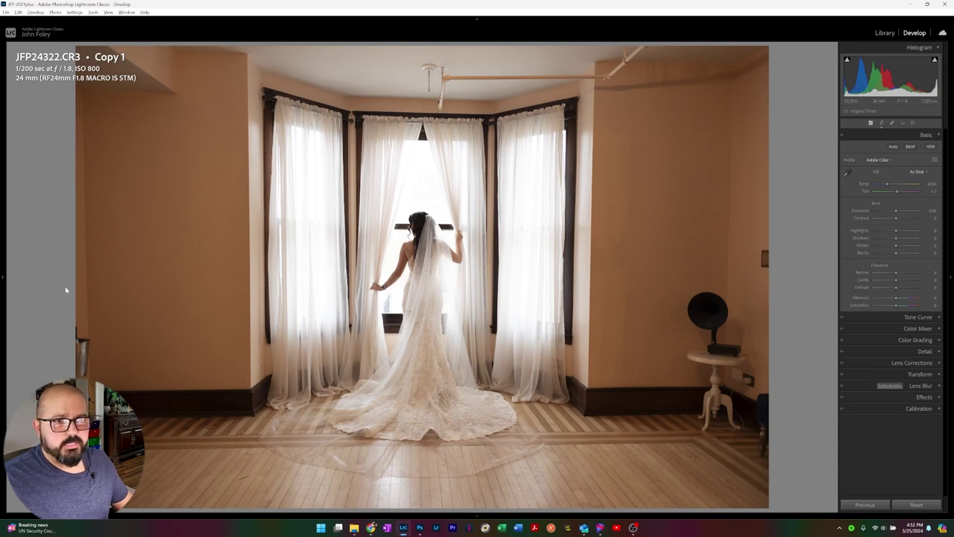
Step: Apply the Monochrome preset to the photo and raise Blacks to -58
mouse_move(4, 277)
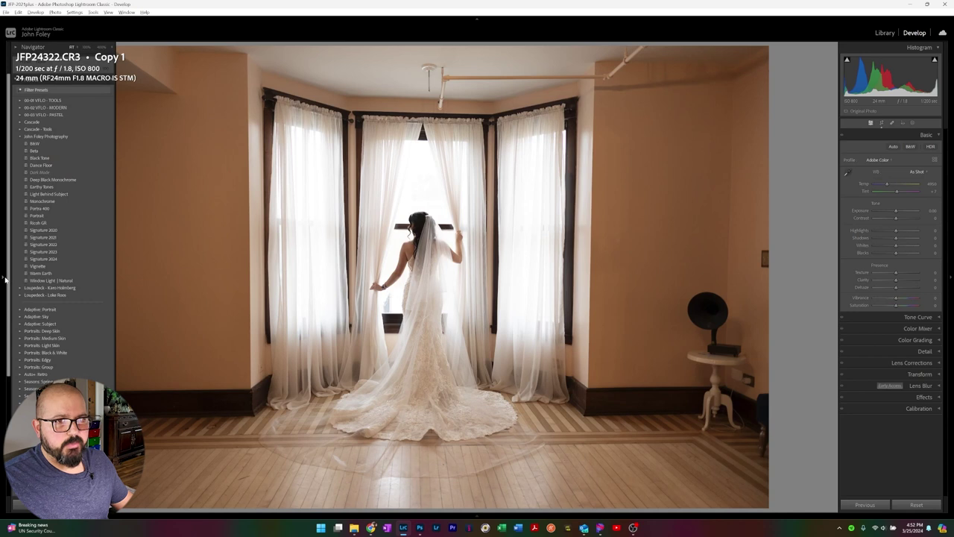
left_click(52, 202)
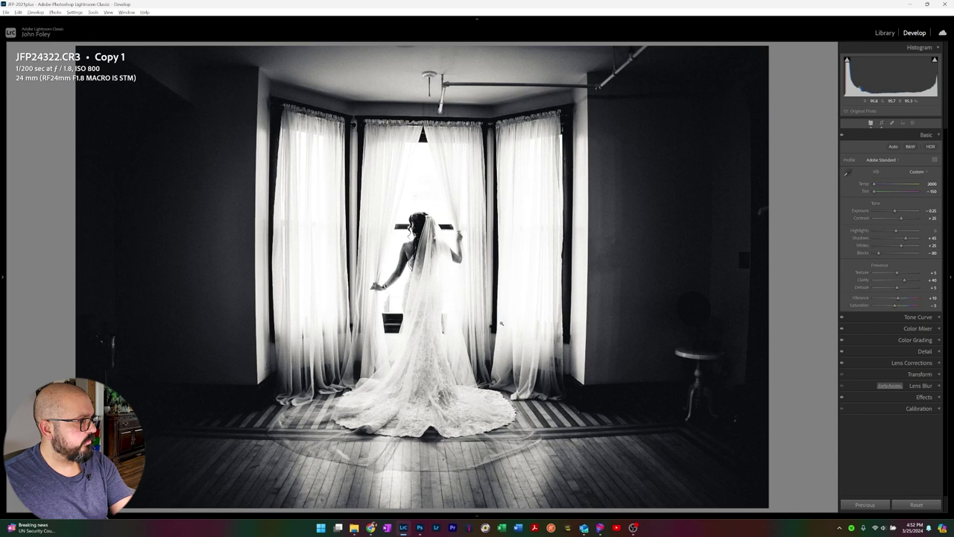
key("equal")
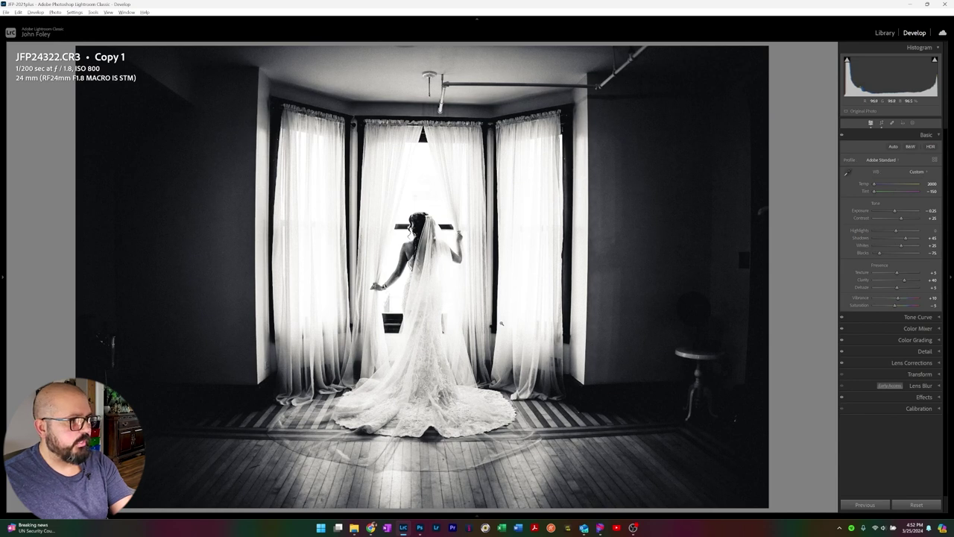
key("equal")
key("equal")
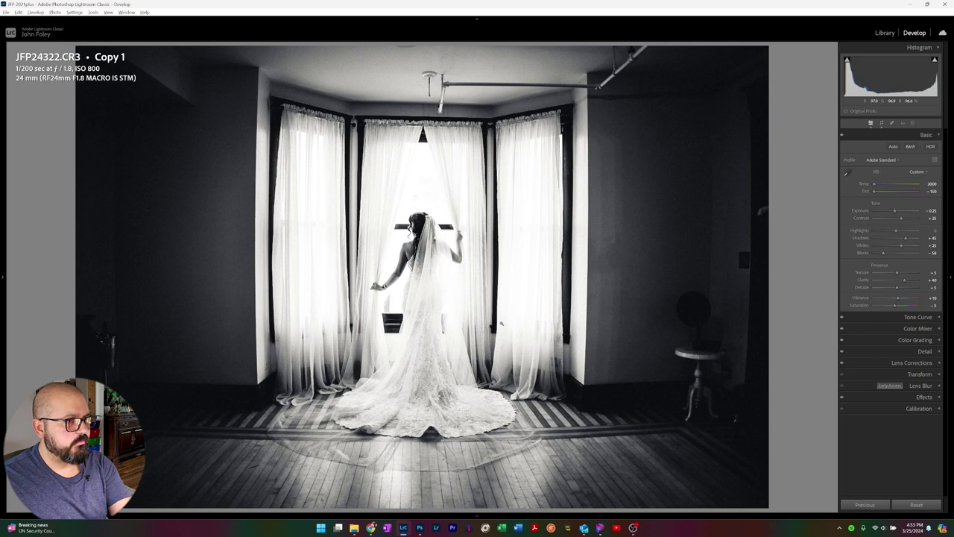
Step: Raise Shadows to +59 and lower Highlights to -20
key("equal")
key("equal")
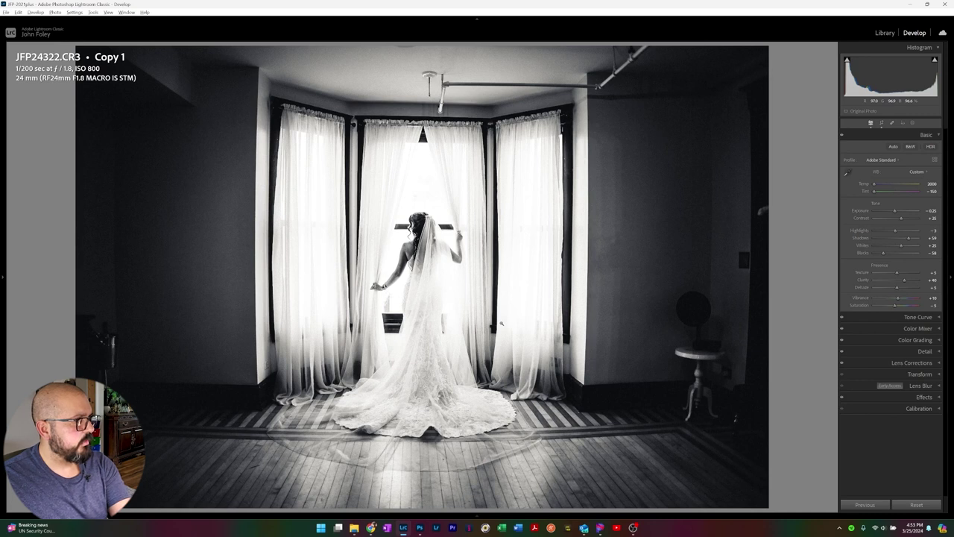
key("comma")
key("minus")
key("minus")
key("minus")
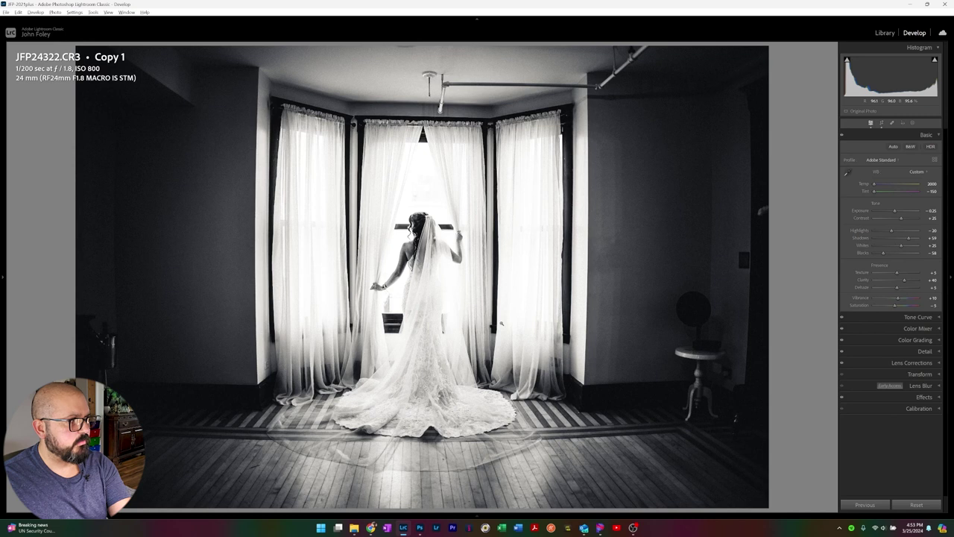
Step: Set Exposure to -0.05 and raise Blacks to -50
key("comma")
key("comma")
key("equal")
key("equal")
key("equal")
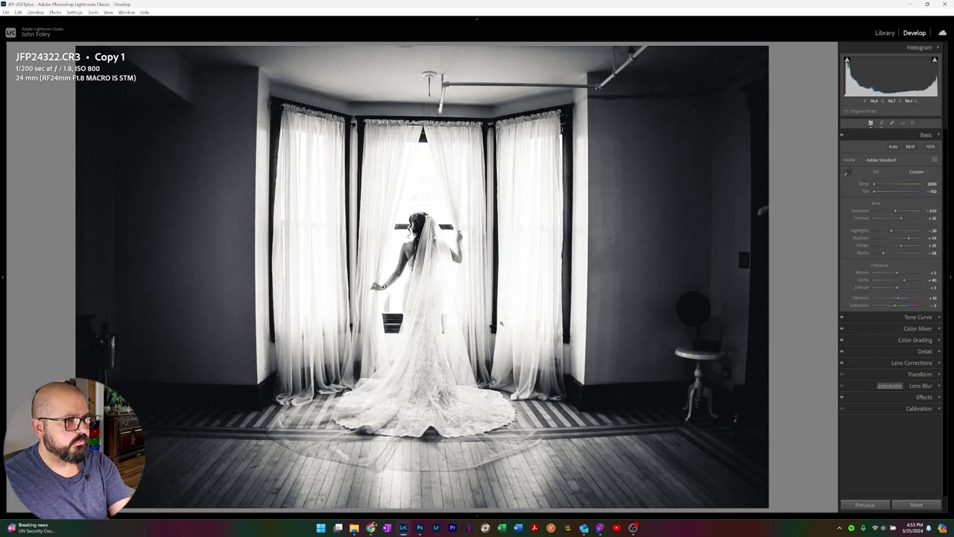
key("equal")
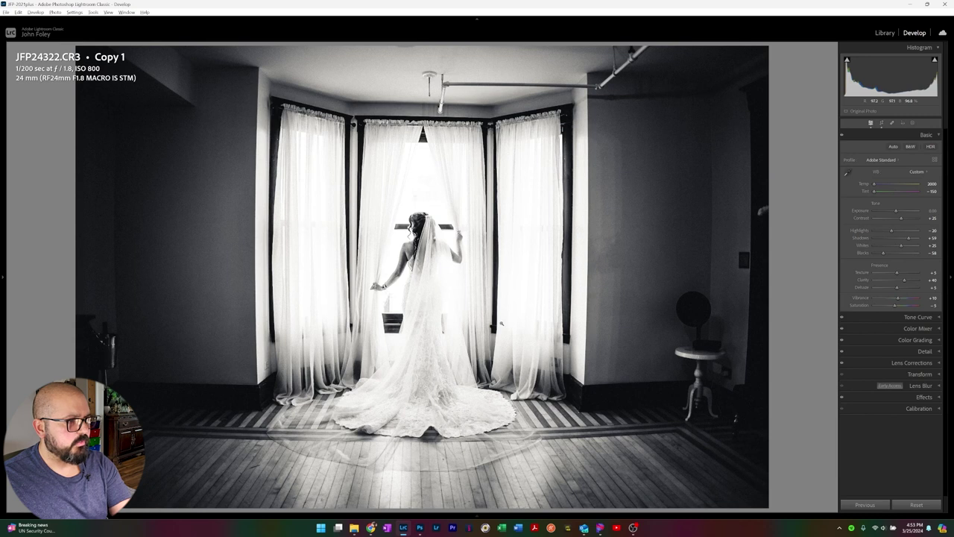
key("equal")
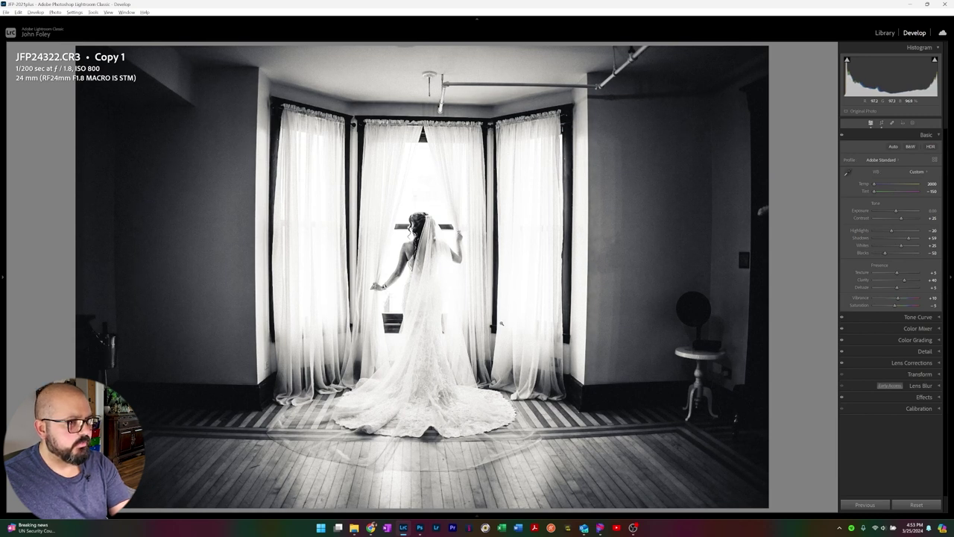
key("equal")
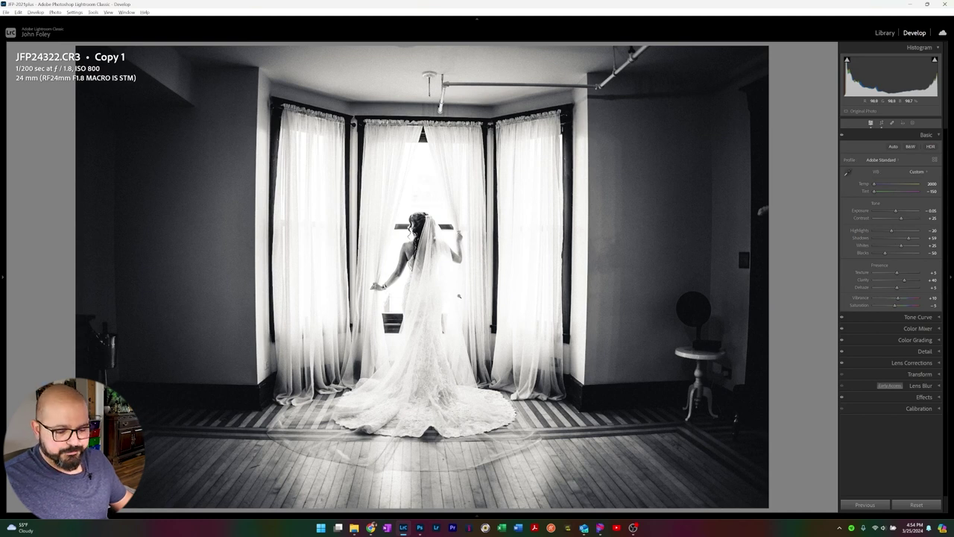
Step: Open the edited photo in Photoshop and remove the gramophone and its side table with a lasso selection and Generative Fill
key("ctrl+e")
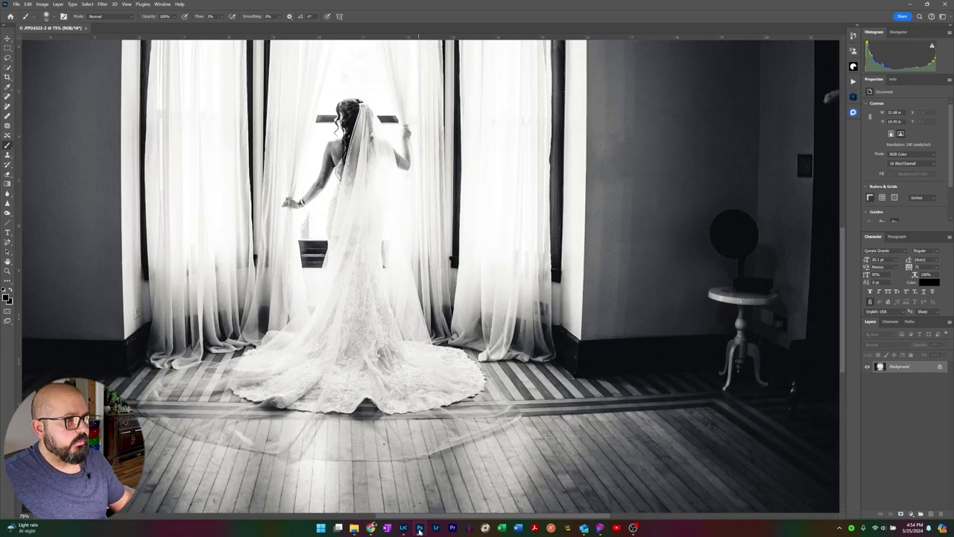
key("ctrl+0")
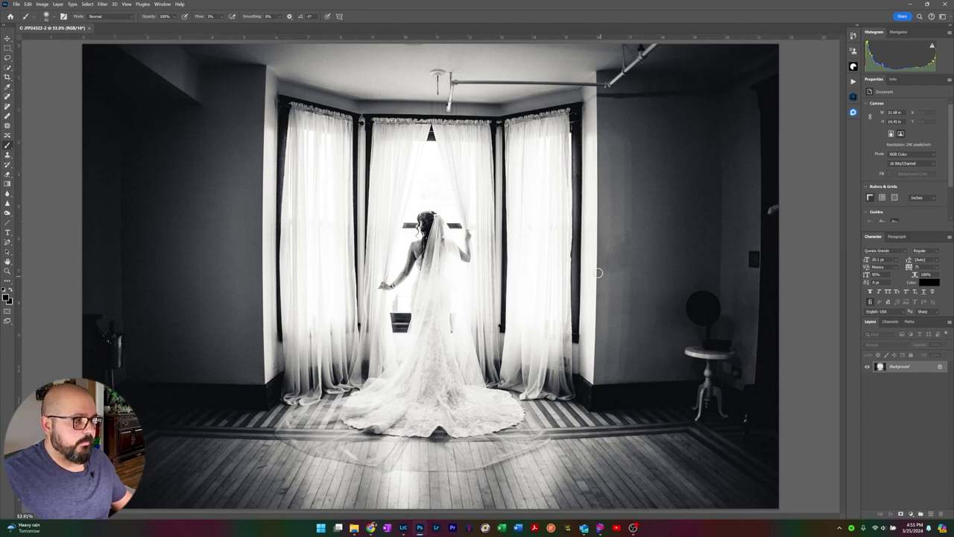
key("l")
mouse_move(687, 409)
left_mouse_down()
mouse_move(680, 303)
mouse_move(748, 365)
mouse_move(713, 427)
mouse_move(687, 412)
left_mouse_up()
left_click(500, 199)
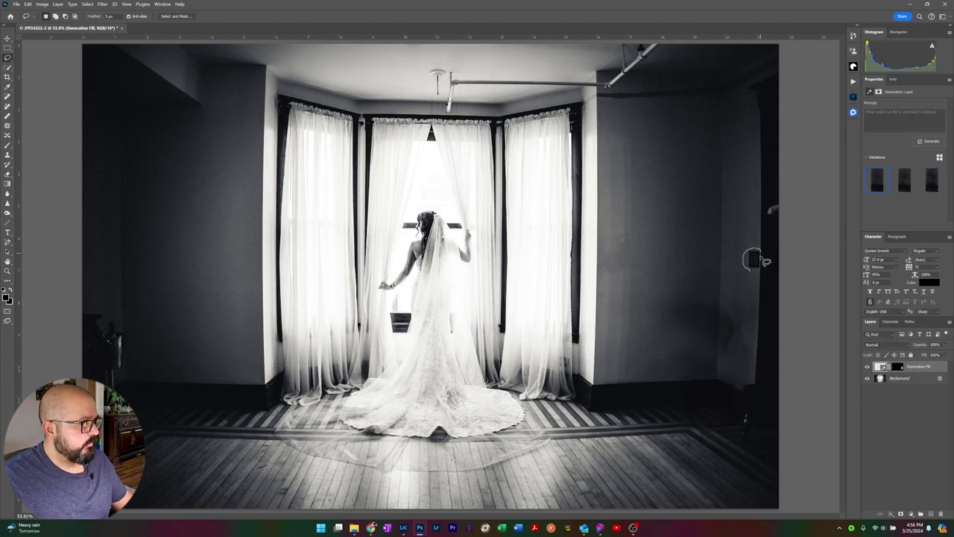
Step: Remove the wall plate, the leftover object on the floor and the bright object at the photo's right edge with Generative Fill
left_click_drag(739, 406, 740, 397)
left_click(500, 200)
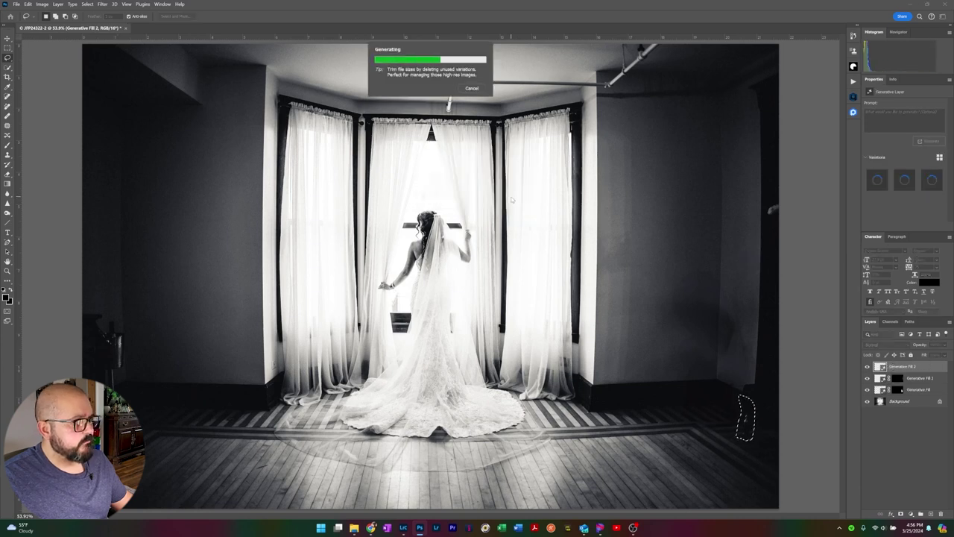
mouse_move(768, 203)
left_mouse_down()
mouse_move(780, 218)
mouse_move(768, 204)
left_mouse_up()
left_click(516, 199)
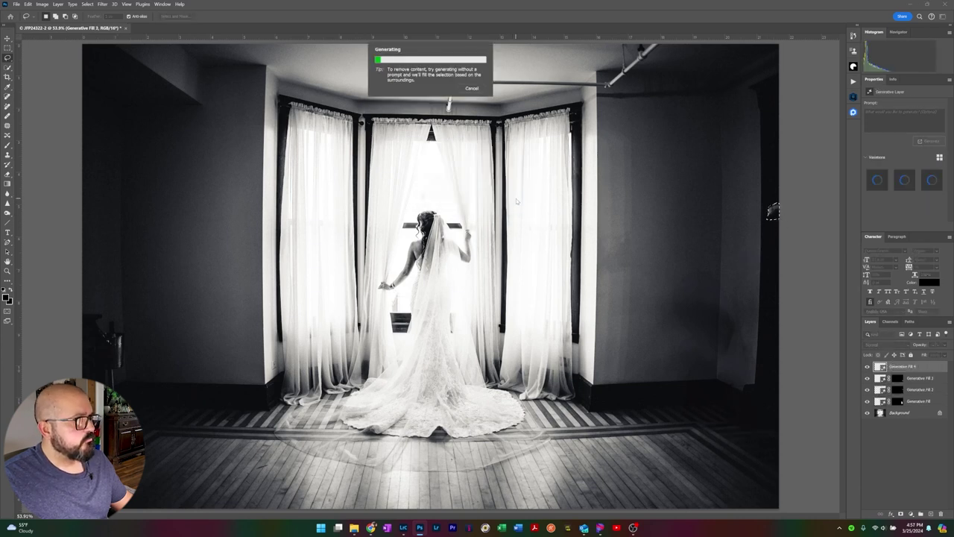
Step: Remove the objects at the photo's left edge and the ceiling fixture above the middle window with Generative Fill
mouse_move(84, 310)
left_mouse_down()
mouse_move(124, 325)
mouse_move(127, 379)
mouse_move(84, 328)
left_mouse_up()
left_click(488, 200)
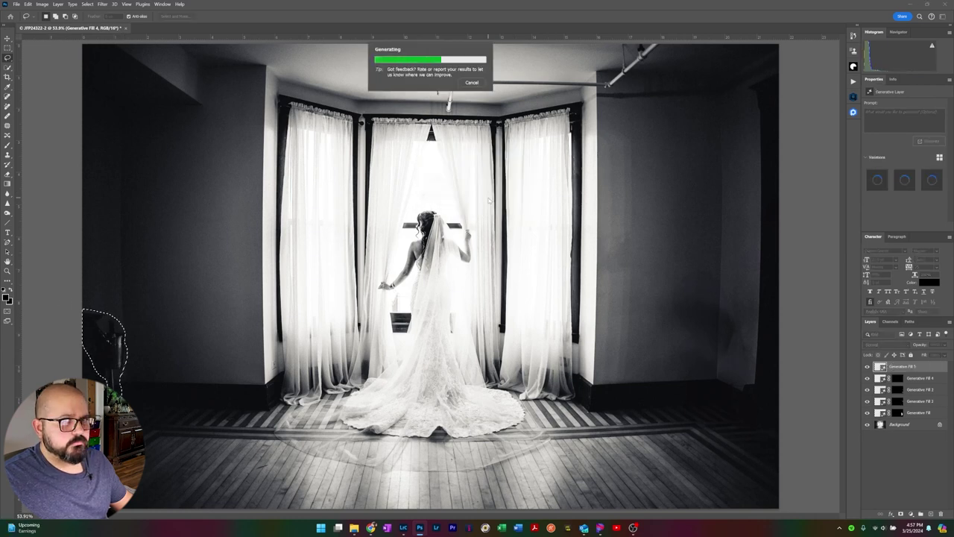
mouse_move(430, 93)
left_mouse_down()
mouse_move(442, 83)
mouse_move(432, 91)
left_mouse_up()
left_click(483, 189)
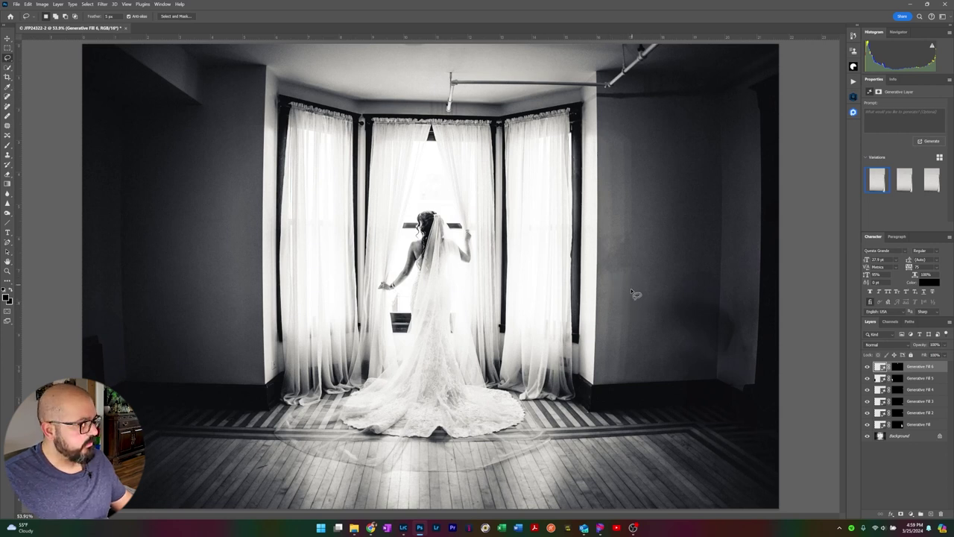
Step: Add an empty layer above the generative fills and prepare a soft brush of 225 px with 0% hardness
left_click(930, 514)
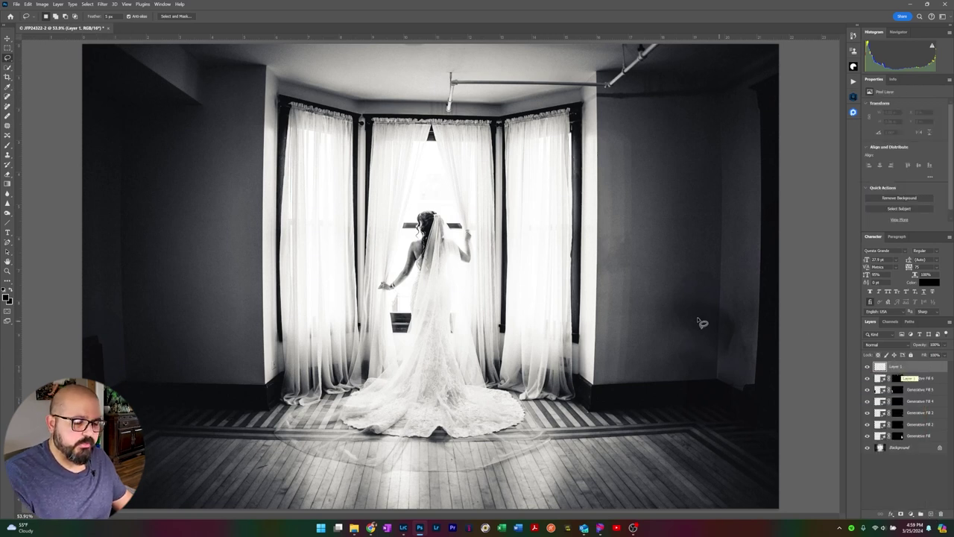
key("b")
key("bracketright")
key("bracketright")
key("bracketright")
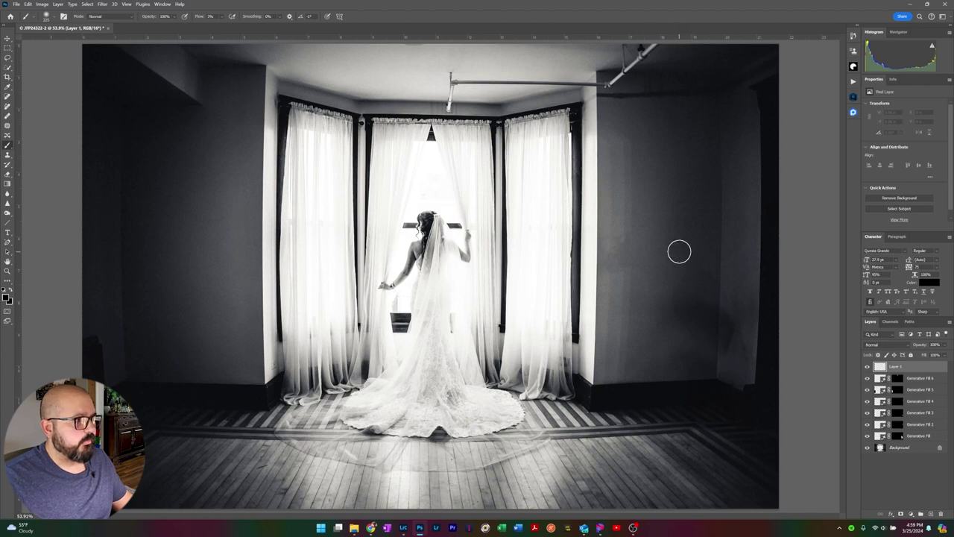
right_click(679, 252)
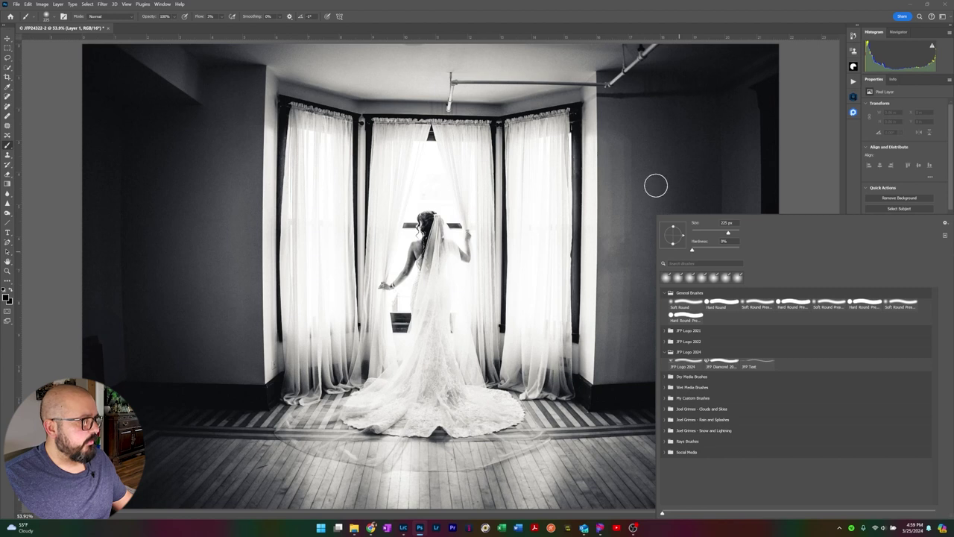
left_click(852, 171)
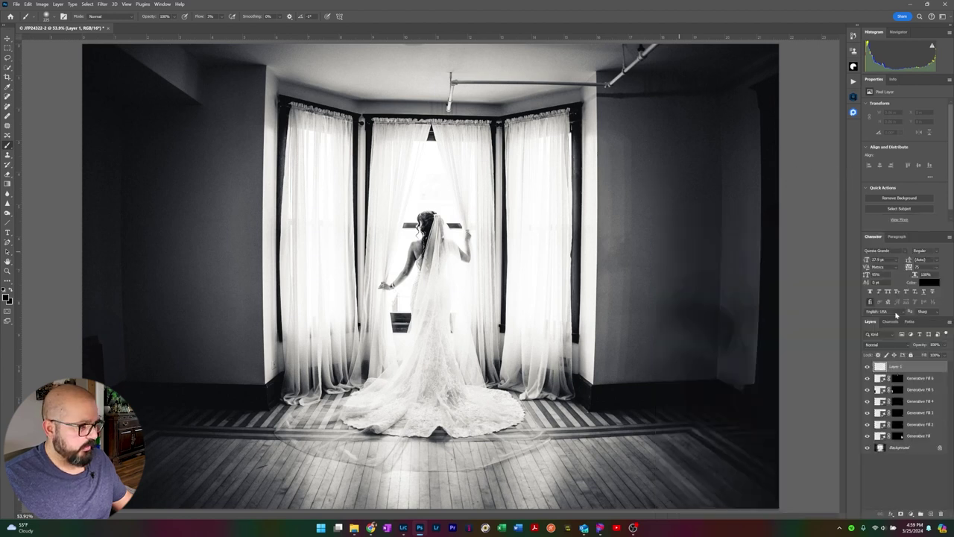
Step: Paint sampled wall tones over the uneven patches on the right-hand wall to blend them smoothly
left_click(696, 259)
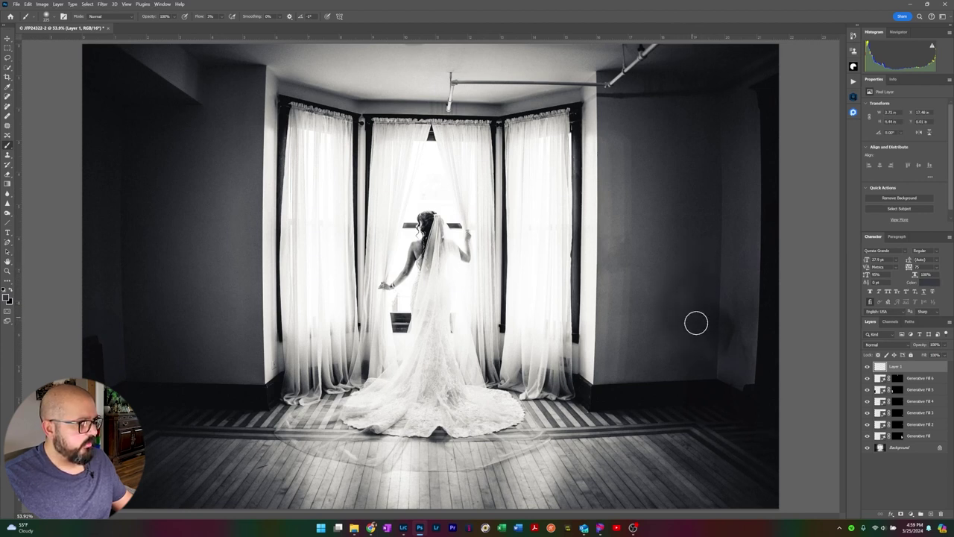
mouse_move(688, 252)
left_mouse_down()
mouse_move(697, 271)
mouse_move(664, 306)
mouse_move(673, 354)
mouse_move(669, 341)
mouse_move(686, 333)
mouse_move(673, 345)
mouse_move(654, 318)
mouse_move(686, 268)
mouse_move(707, 269)
mouse_move(702, 333)
mouse_move(726, 335)
mouse_move(734, 360)
mouse_move(726, 317)
mouse_move(724, 360)
mouse_move(707, 379)
mouse_move(675, 368)
mouse_move(677, 335)
mouse_move(666, 338)
left_mouse_up()
left_click(730, 299, "alt")
left_click(733, 360, "alt")
left_click(684, 358, "alt")
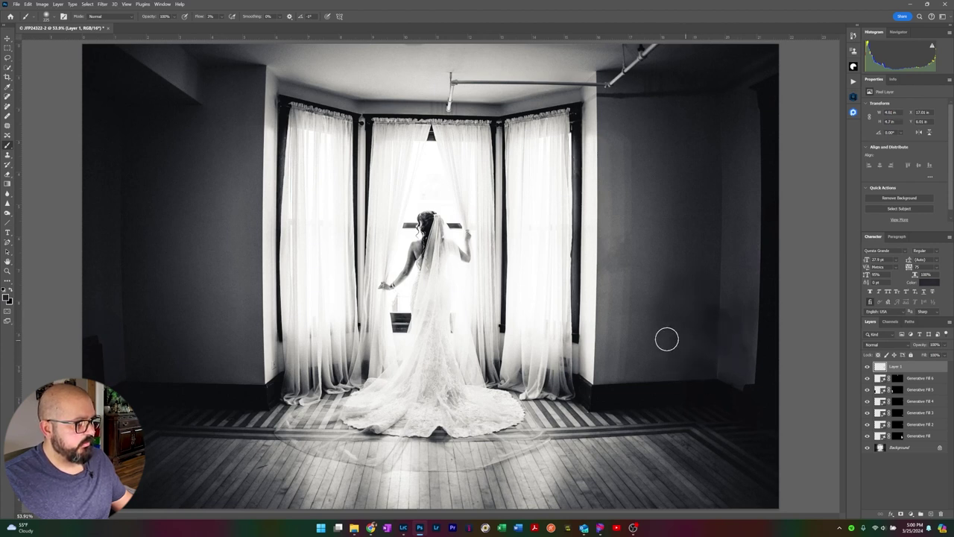
left_click(691, 249, "alt")
mouse_move(690, 249)
left_mouse_down()
mouse_move(661, 264)
mouse_move(656, 289)
mouse_move(657, 326)
mouse_move(676, 277)
mouse_move(678, 330)
mouse_move(690, 316)
mouse_move(670, 285)
mouse_move(679, 279)
mouse_move(701, 327)
mouse_move(706, 321)
mouse_move(676, 287)
mouse_move(675, 330)
mouse_move(693, 306)
left_mouse_up()
left_click(660, 268, "alt")
left_click(673, 318, "alt")
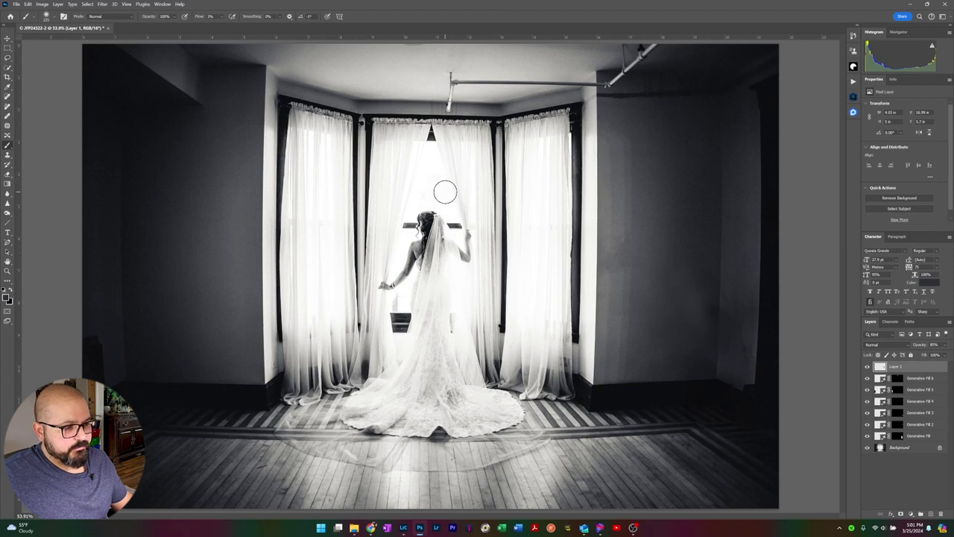
Step: Place the Sunlight by Digirry25 overlay from the Overlays > Sunlight folder into the photo and scale it to about 125%
left_click(355, 528)
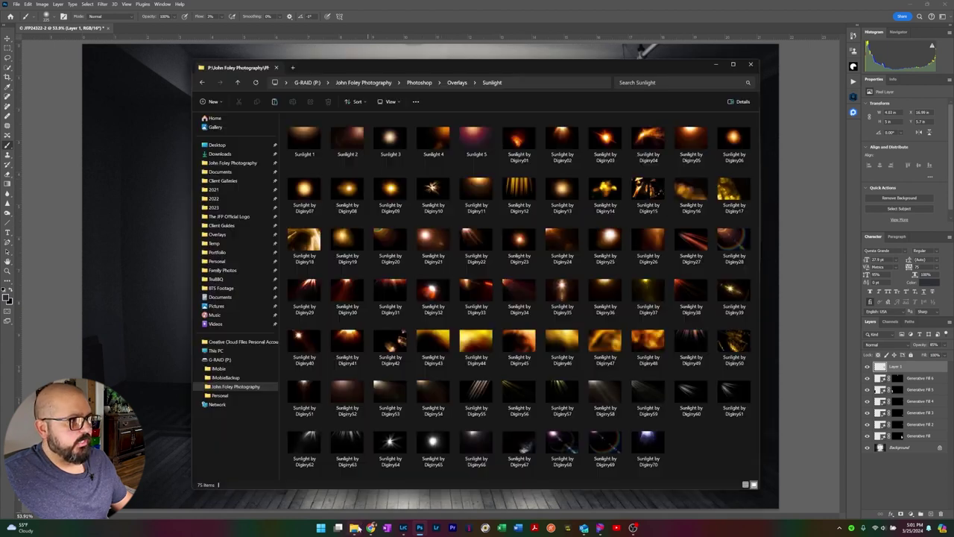
left_click_drag(609, 246, 142, 246)
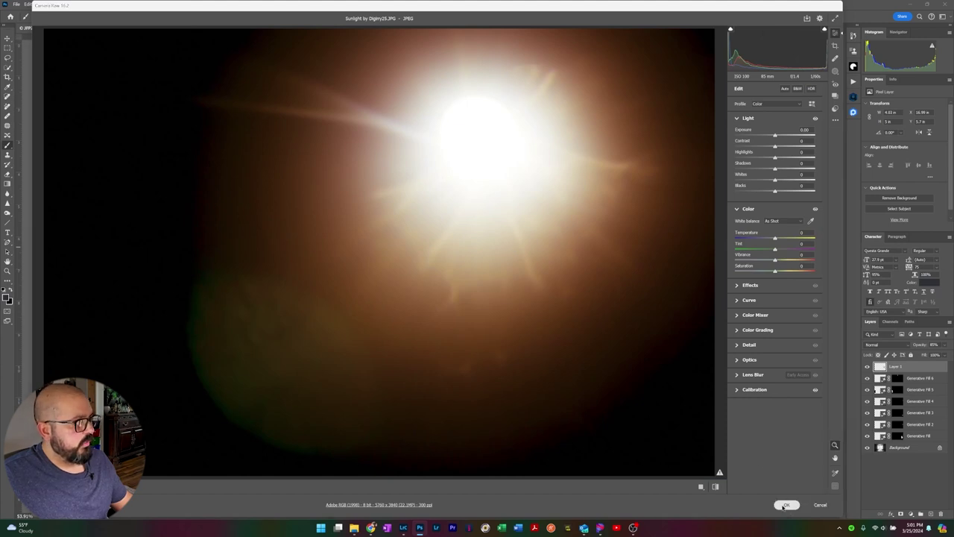
left_click(785, 506)
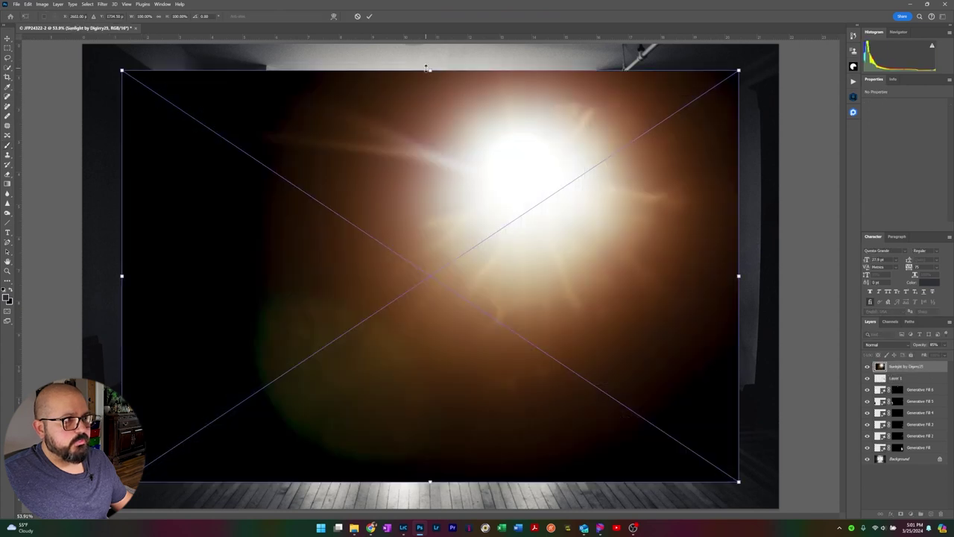
left_click_drag(429, 69, 431, 55)
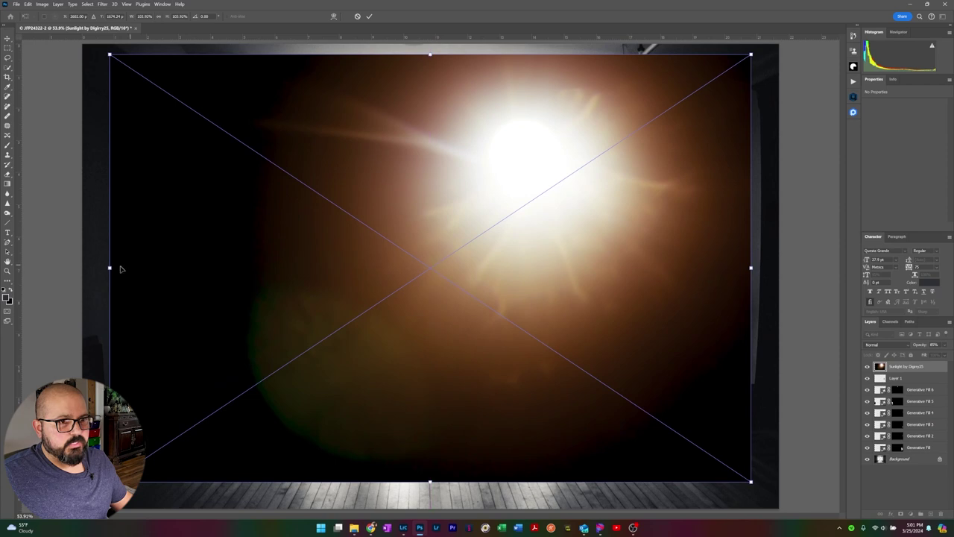
left_click_drag(110, 267, 4, 267)
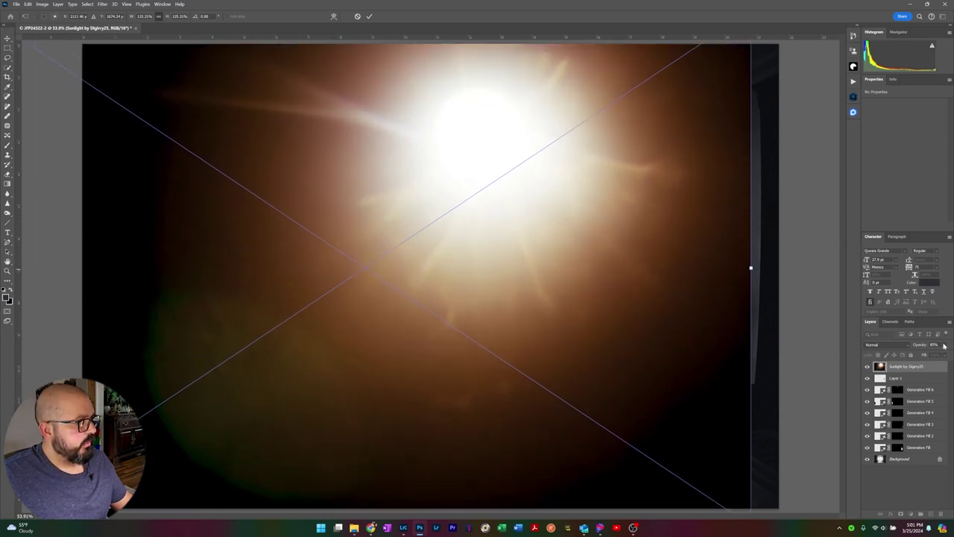
key("Return")
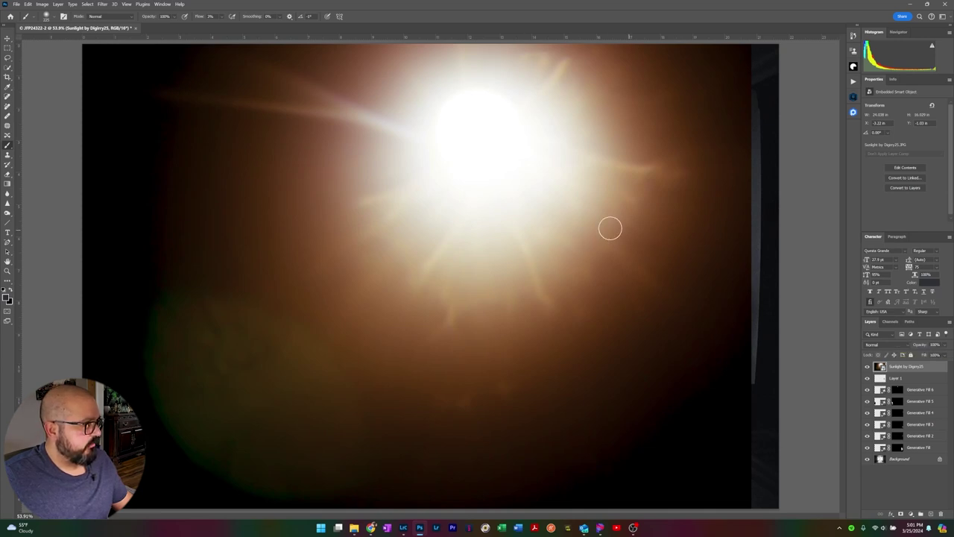
Step: Blend the sunlight overlay in Screen mode, centre its glow over the middle window and enlarge it to about 132.6%
left_click(905, 346)
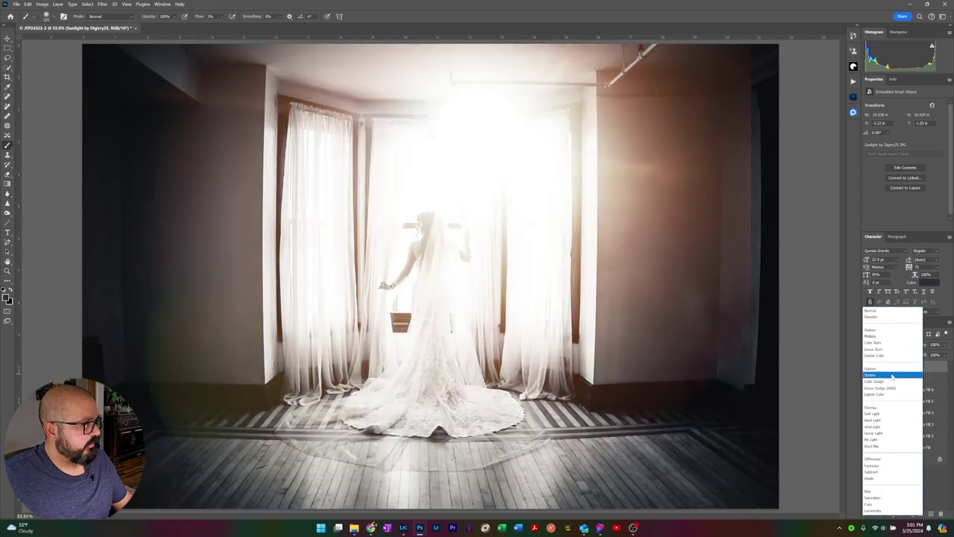
left_click(892, 375)
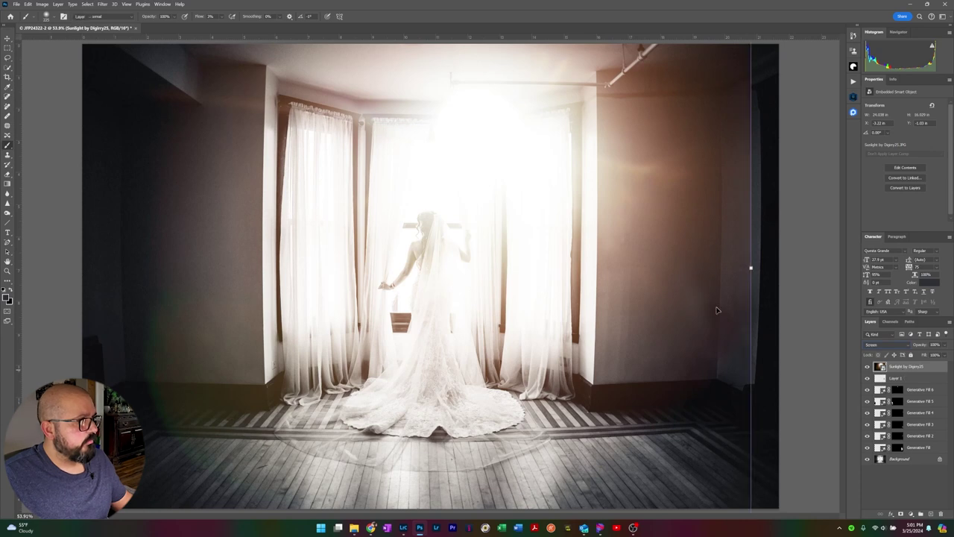
key("v")
left_click_drag(751, 262, 622, 279)
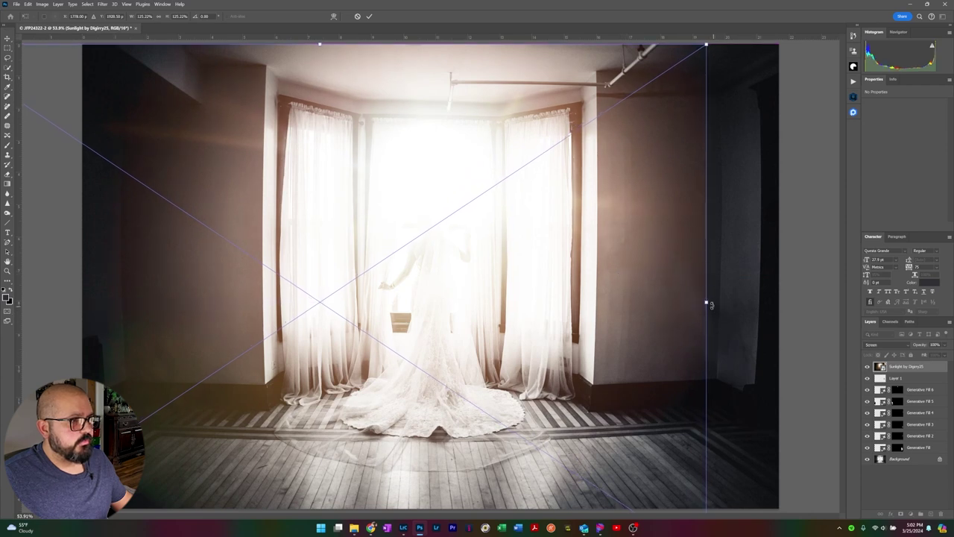
left_click_drag(708, 302, 751, 302)
left_click_drag(607, 228, 587, 248)
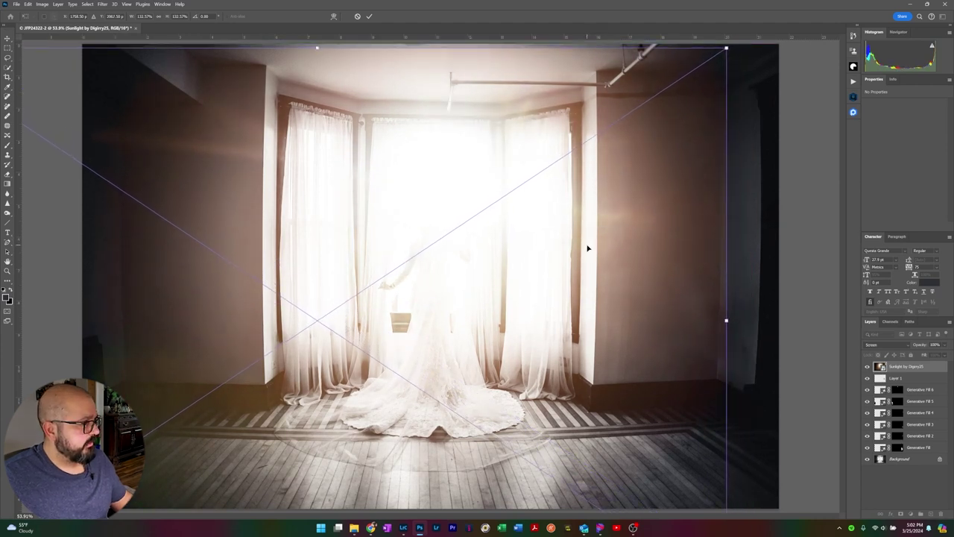
Step: Add a Hue/Saturation adjustment clipped to the sunlight overlay and set its saturation to -100
left_click(911, 515)
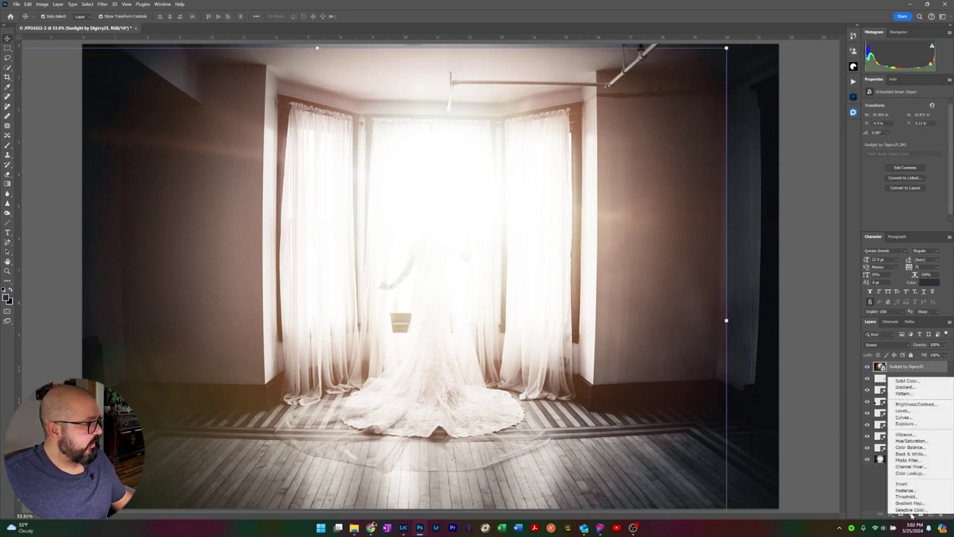
left_click(917, 441)
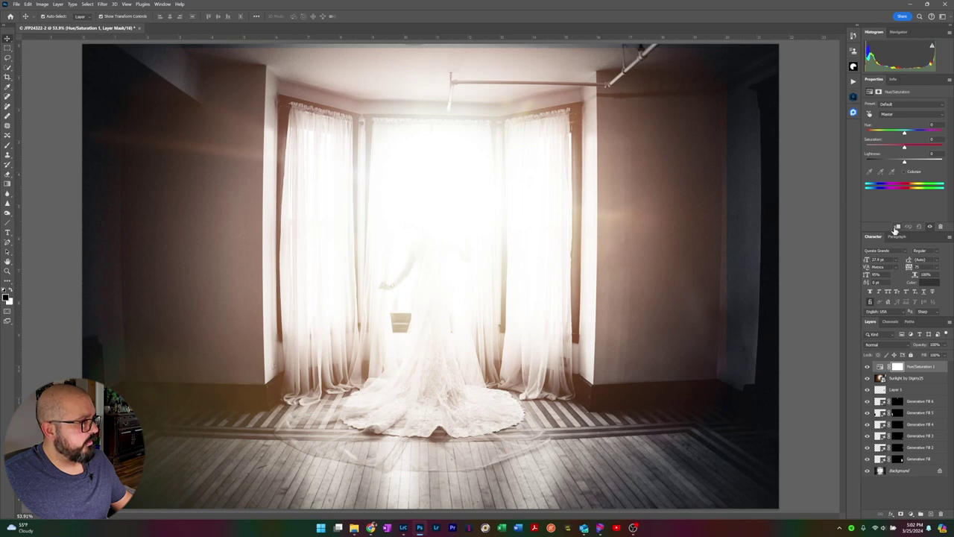
left_click(897, 227)
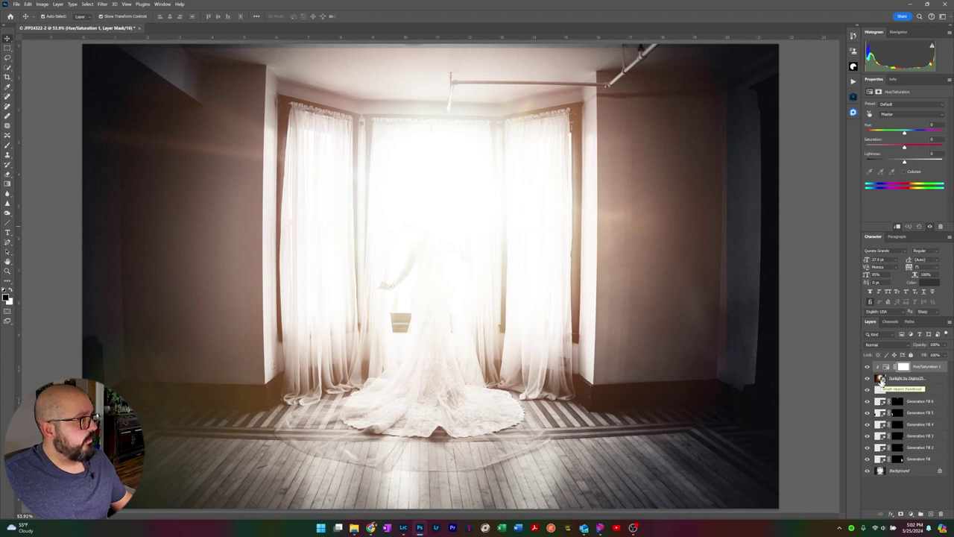
left_click_drag(881, 148, 861, 146)
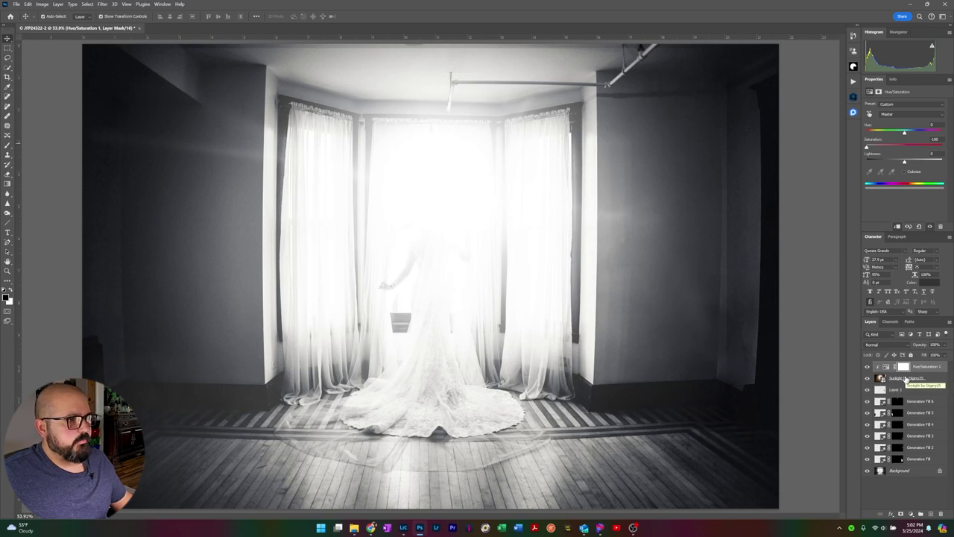
Step: Compare the photo with and without the sunlight overlay and set the overlay's opacity to 95%
left_click(869, 380)
left_click(869, 379)
left_click(869, 379)
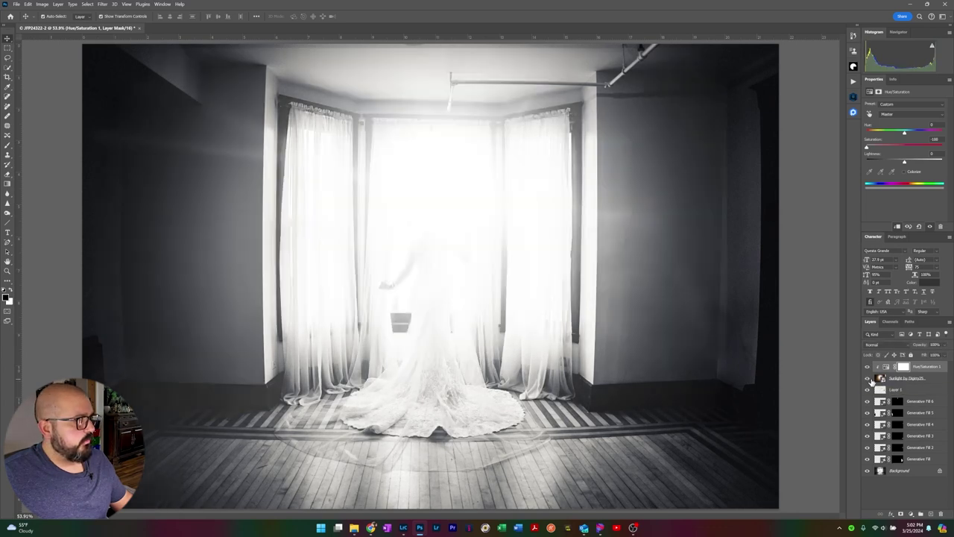
left_click(936, 379)
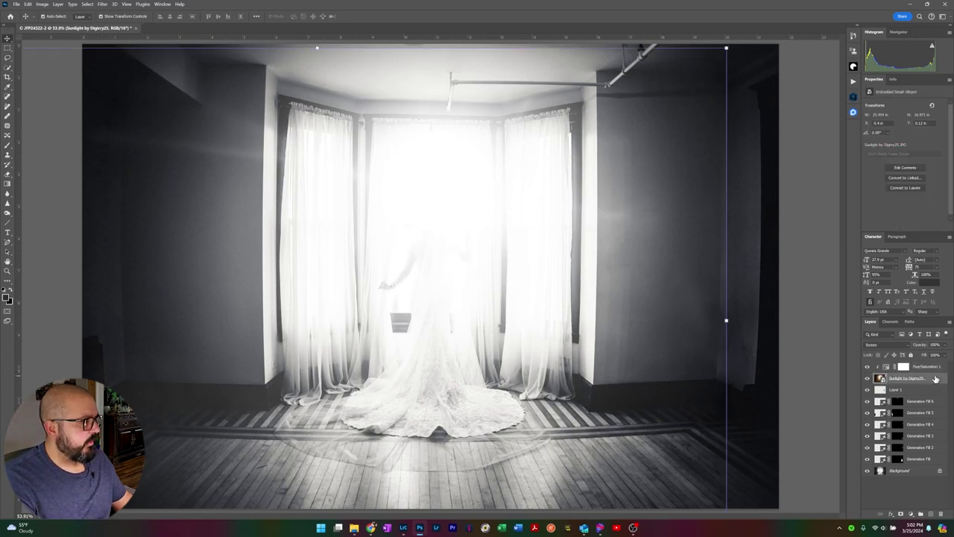
key("9")
key("5")
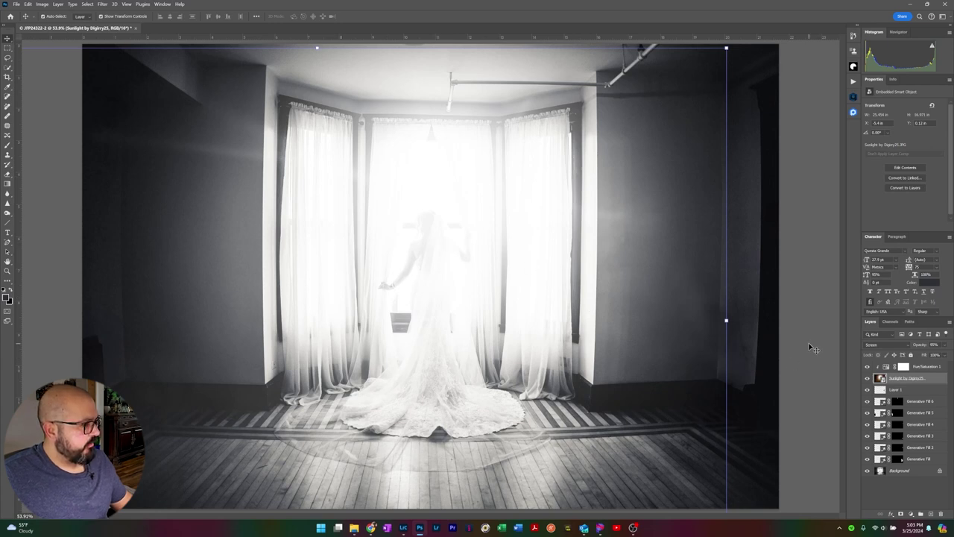
Step: Select the bride on the Background layer and subtract the window bar beside her head with the Lasso tool
left_click(902, 471)
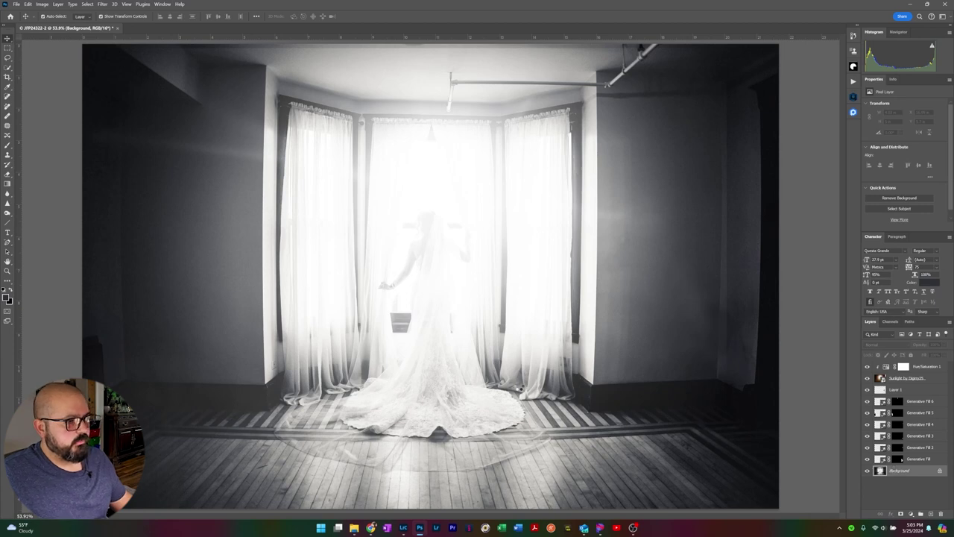
left_click(428, 383)
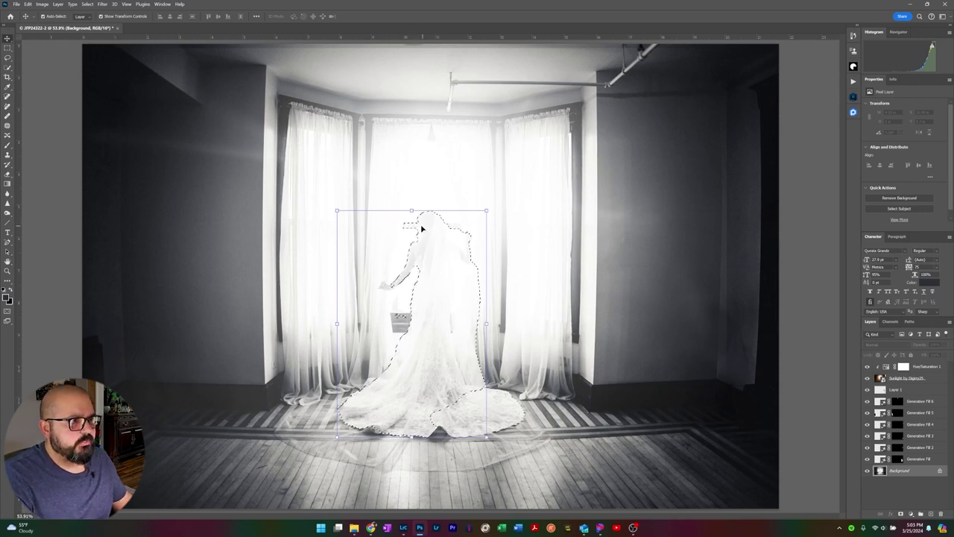
key("l")
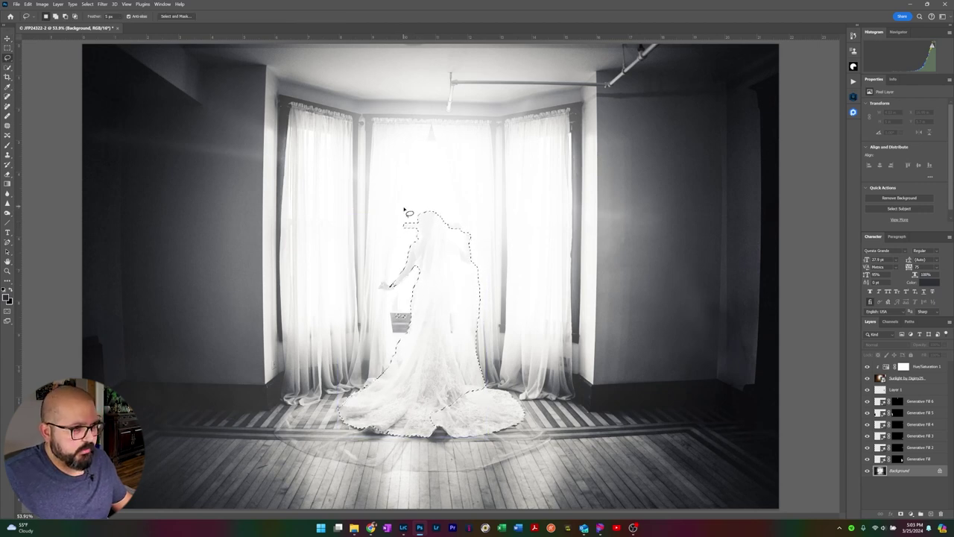
key("shift")
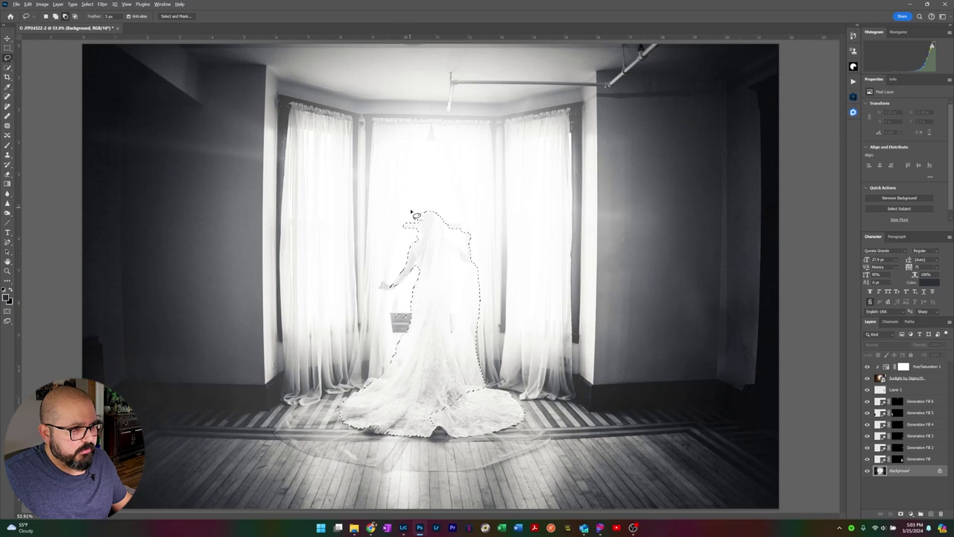
mouse_move(414, 221)
left_mouse_down()
mouse_move(421, 229)
mouse_move(394, 222)
mouse_move(406, 222)
left_mouse_up()
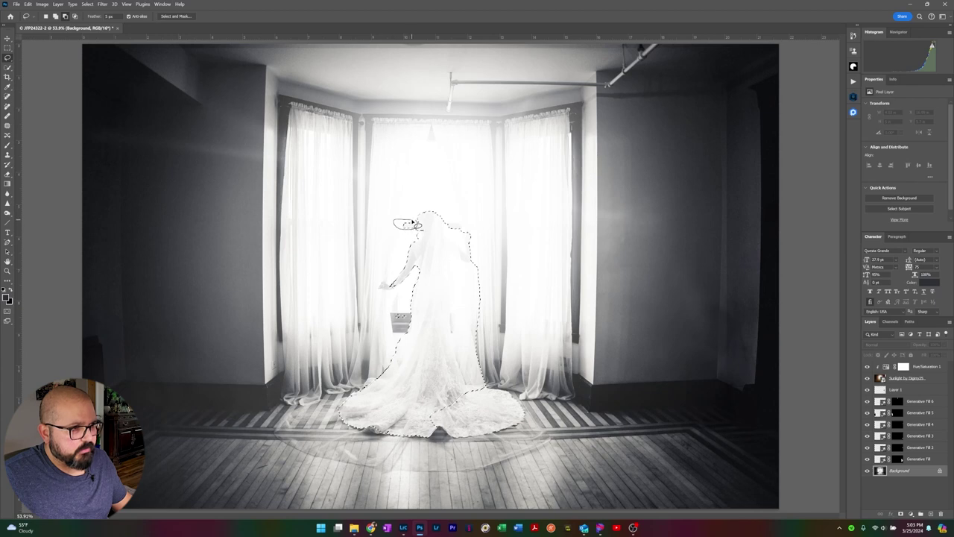
left_click_drag(422, 226, 423, 226)
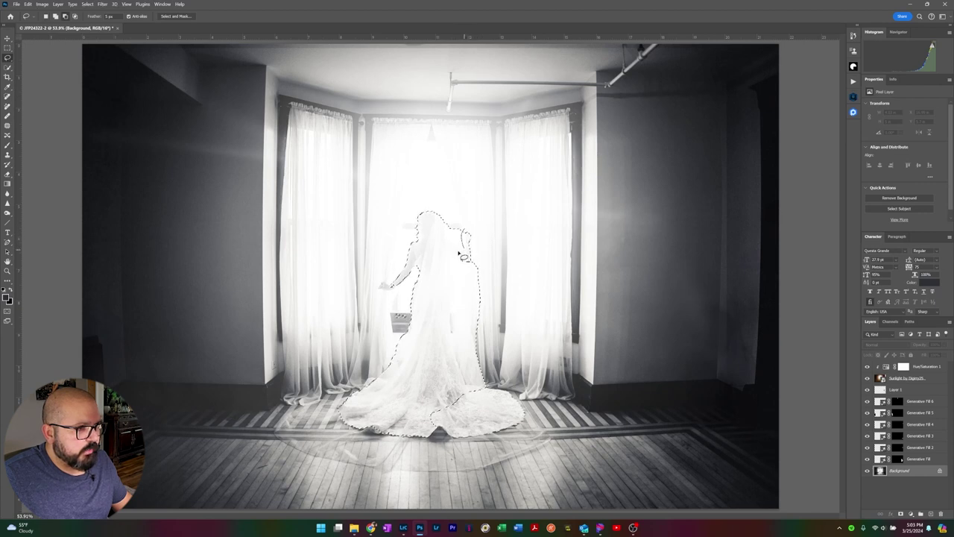
Step: Subtract the background around the bride's raised arm and veil from the selection and add the missing part of her train
mouse_move(456, 246)
left_mouse_down()
mouse_move(449, 222)
mouse_move(464, 223)
mouse_move(473, 240)
left_mouse_up()
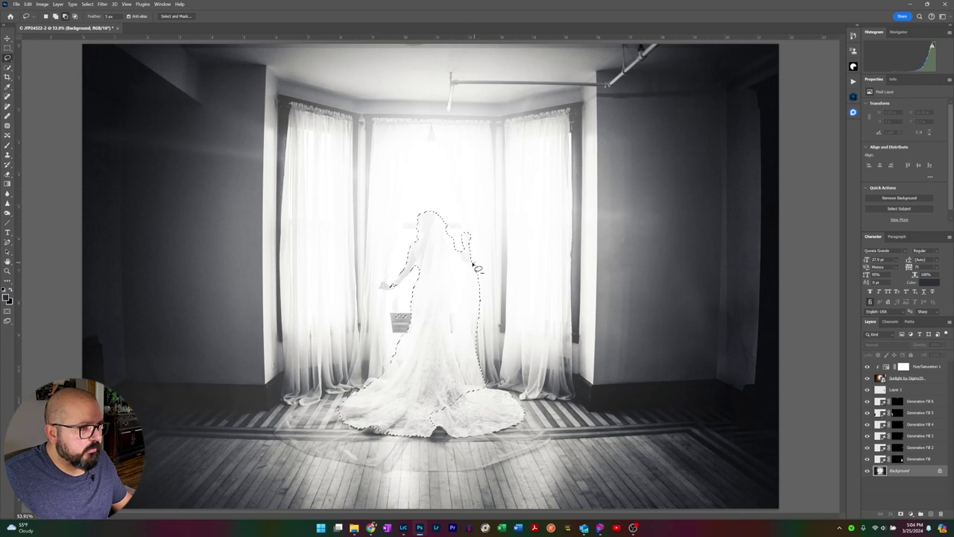
mouse_move(474, 282)
left_mouse_down()
mouse_move(486, 305)
mouse_move(483, 267)
left_mouse_up()
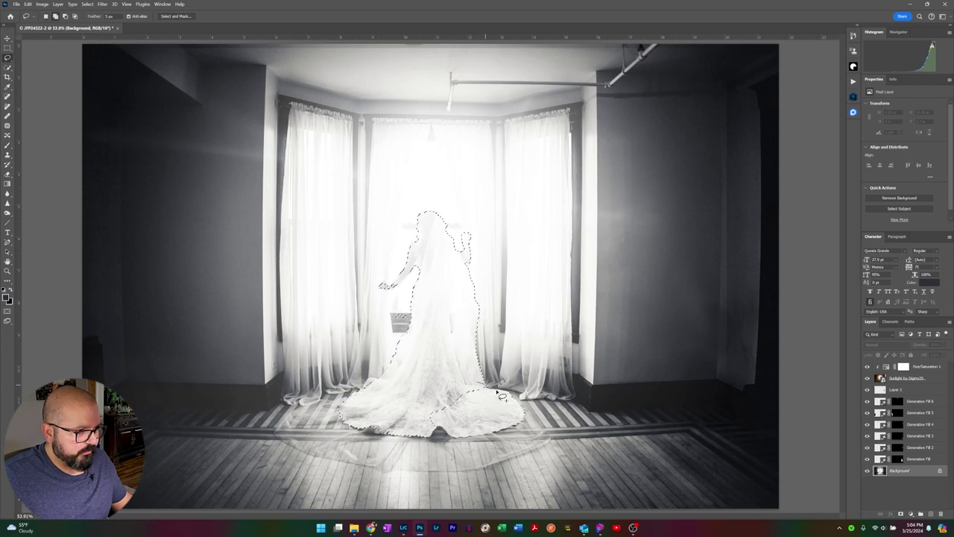
left_click_drag(516, 427, 479, 441)
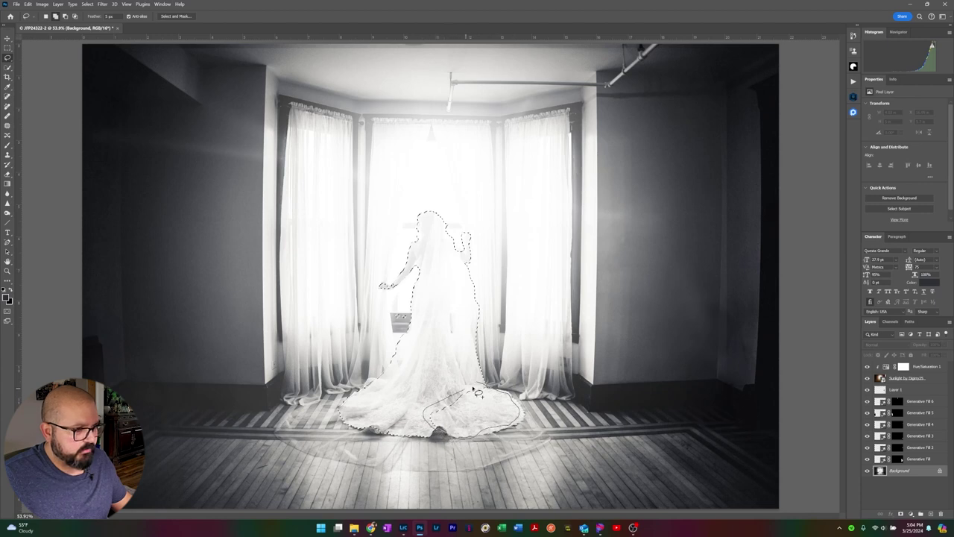
left_click_drag(499, 393, 499, 393)
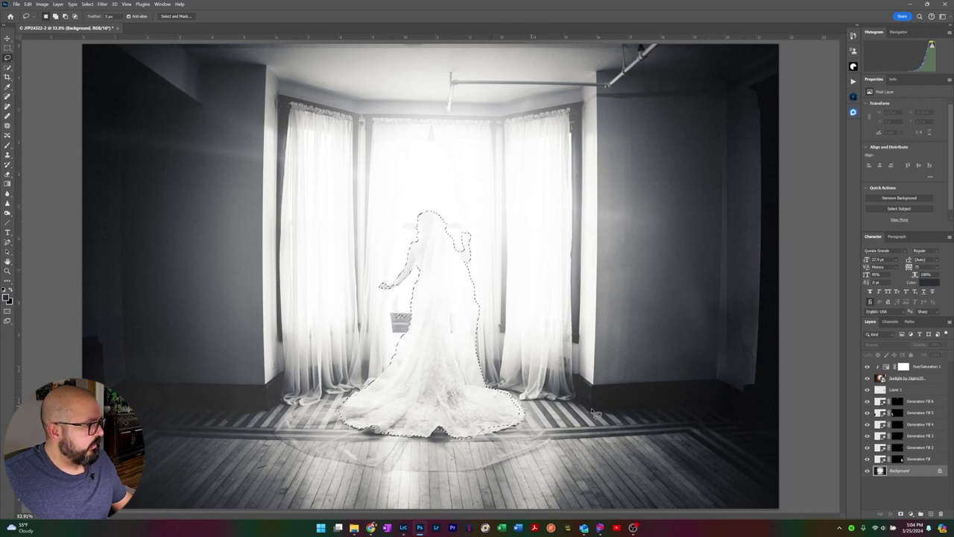
Step: Mask the sunlight overlay with the bride selection and invert the mask so the glow is hidden over her
left_click(924, 381)
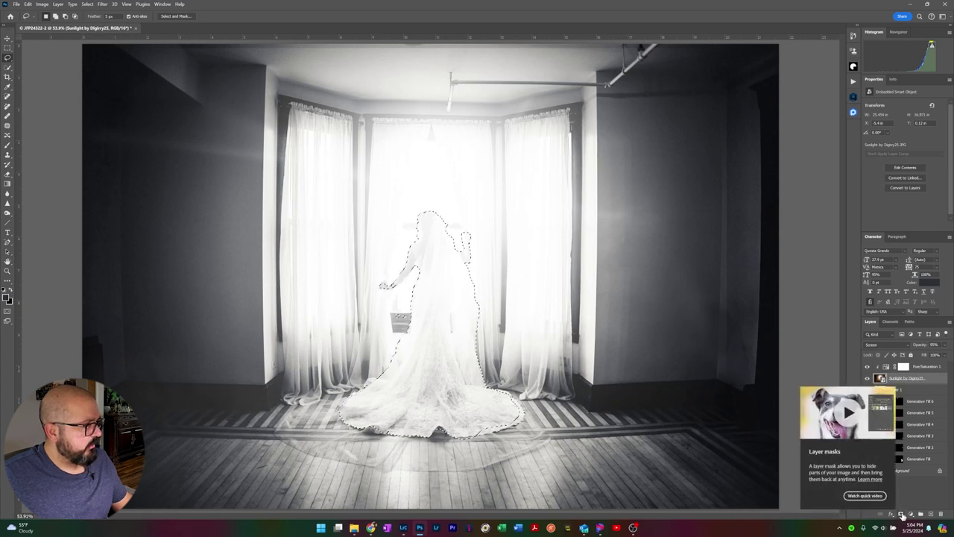
left_click(901, 514)
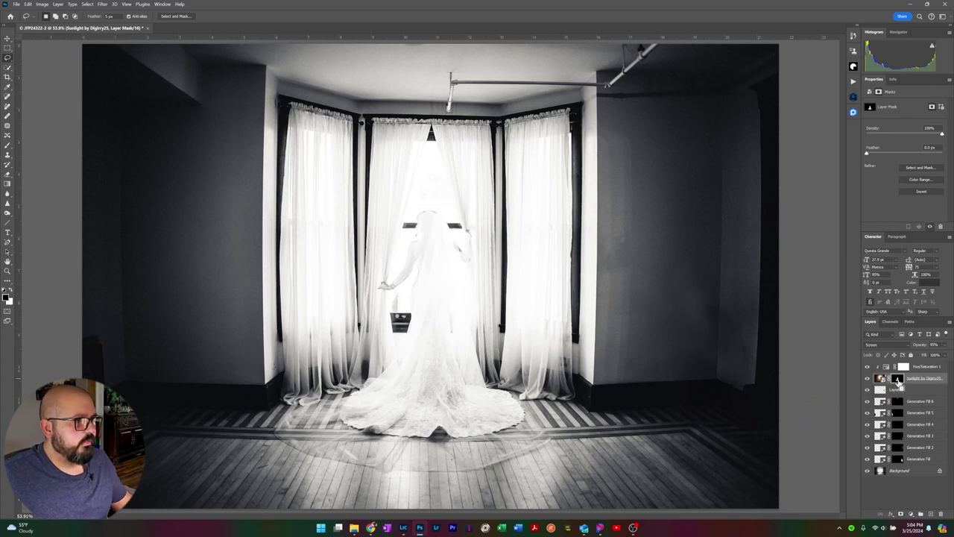
left_click(897, 379, "shift")
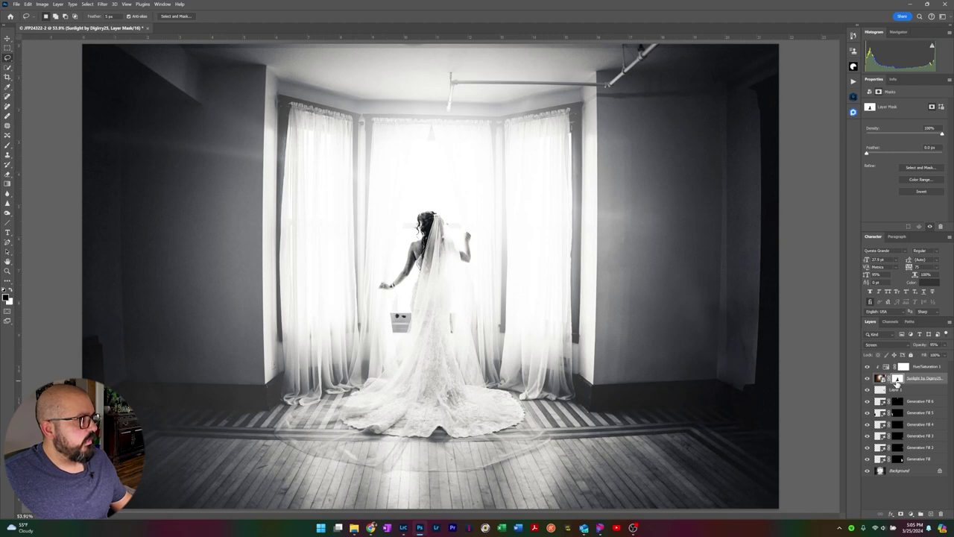
Step: Set the density of the sunlight overlay's mask to 82% and switch to the Brush tool
left_click(934, 135)
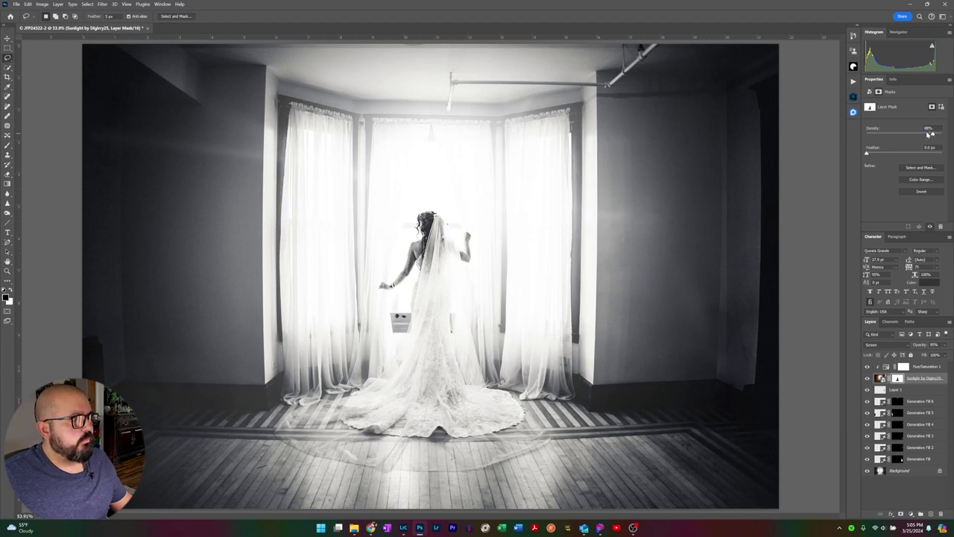
left_click_drag(928, 134, 865, 137)
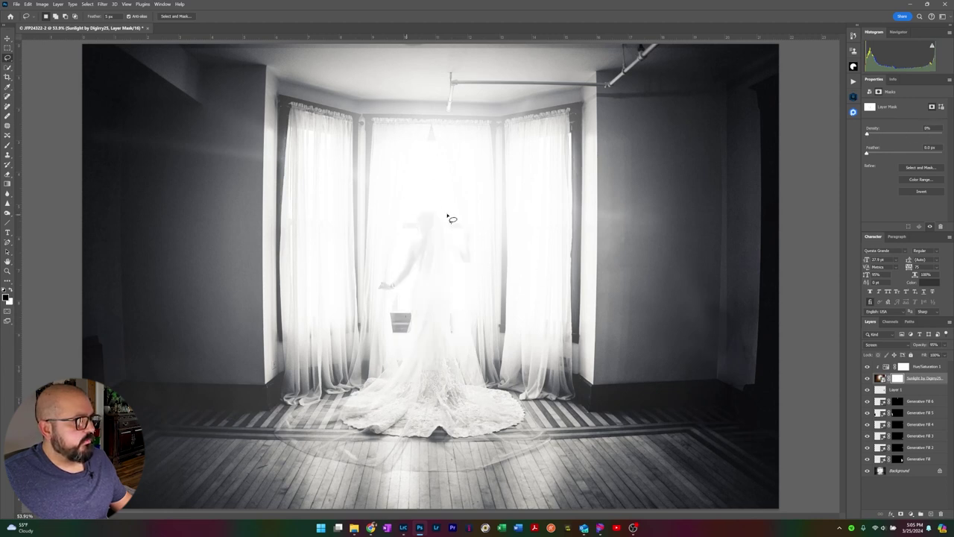
left_click(915, 134)
left_click_drag(916, 135, 920, 133)
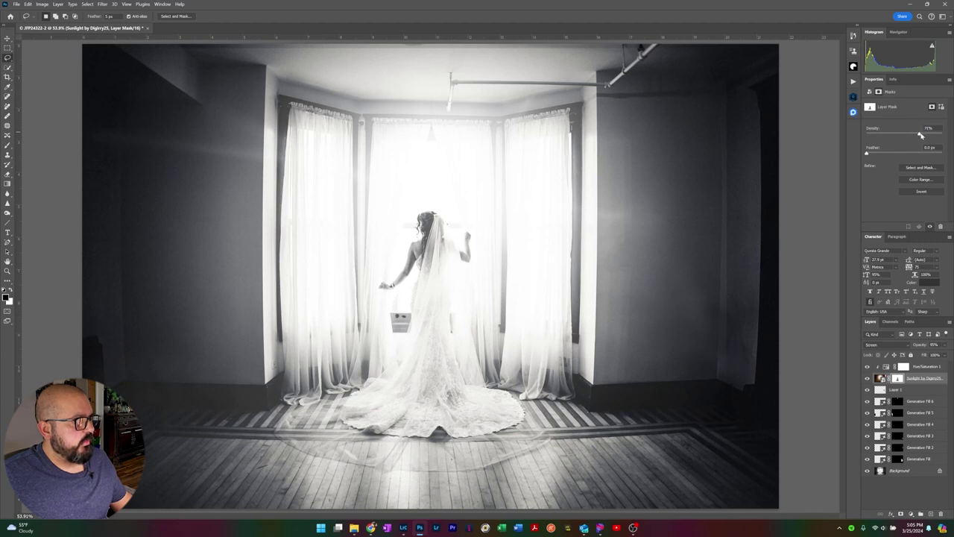
left_click_drag(922, 135, 927, 135)
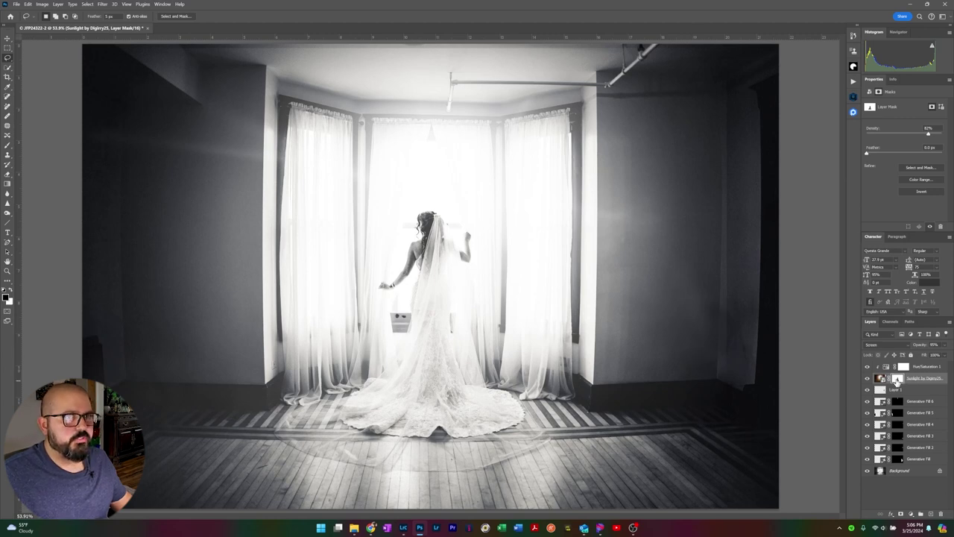
key("b")
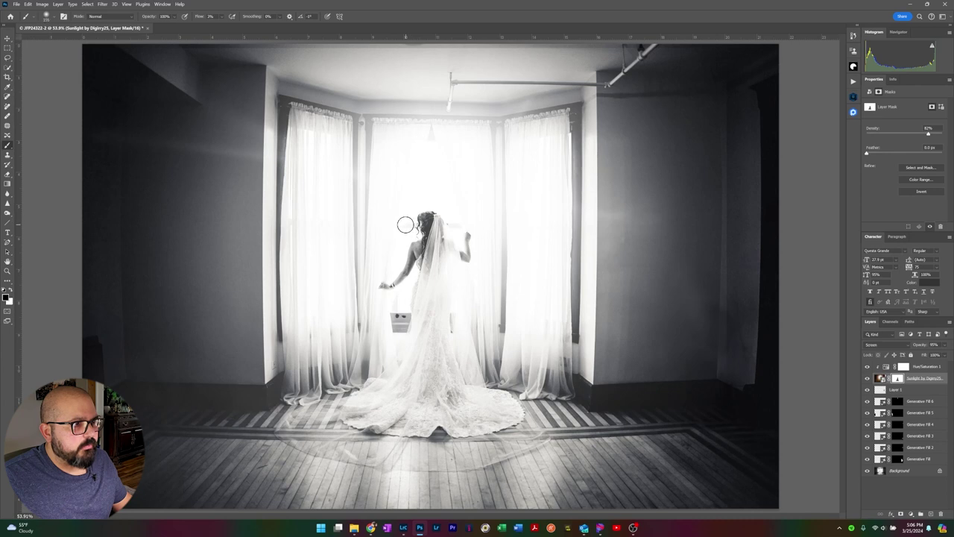
Step: Shrink the brush and compare the image with the sunlight overlay hidden and shown
key("bracketleft")
key("bracketleft")
key("bracketleft")
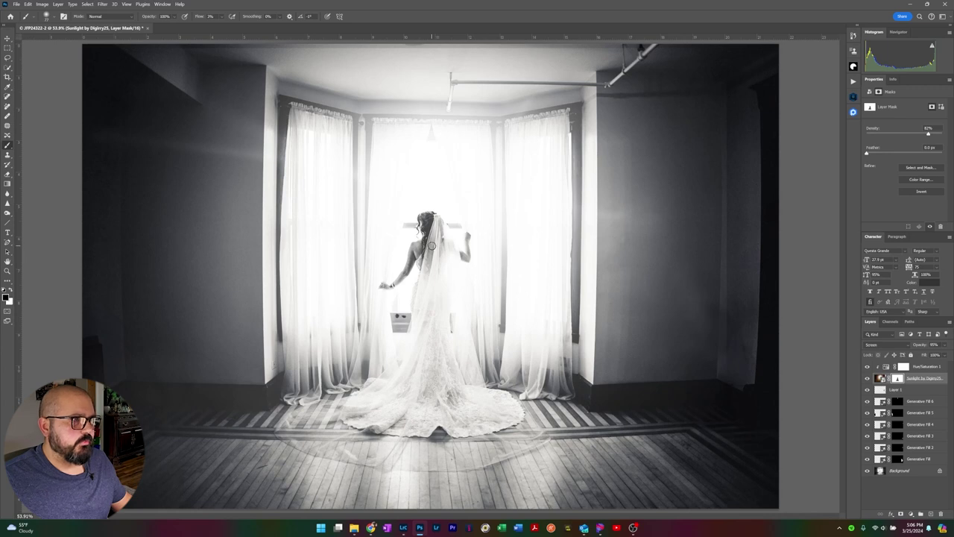
left_click(866, 379)
left_click(867, 378)
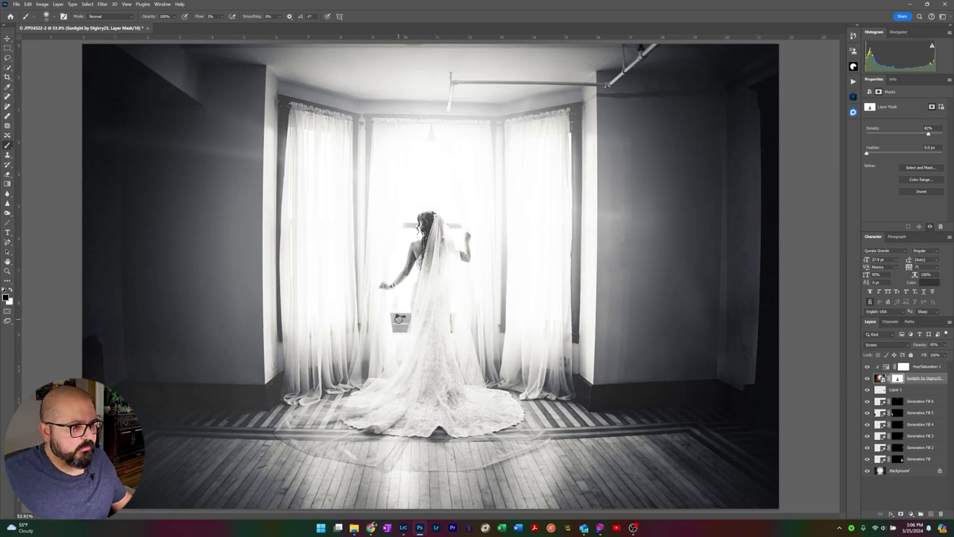
Step: Paint white at 55% flow on the sunlight overlay's mask over the two dark spots beside the bride's dress
key("z")
left_click_drag(419, 322, 436, 321)
key("b")
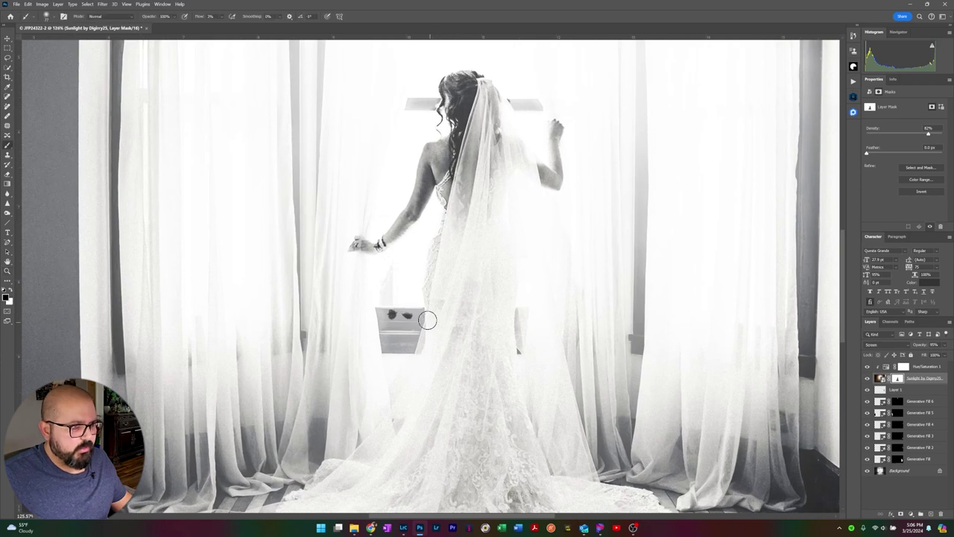
key("x")
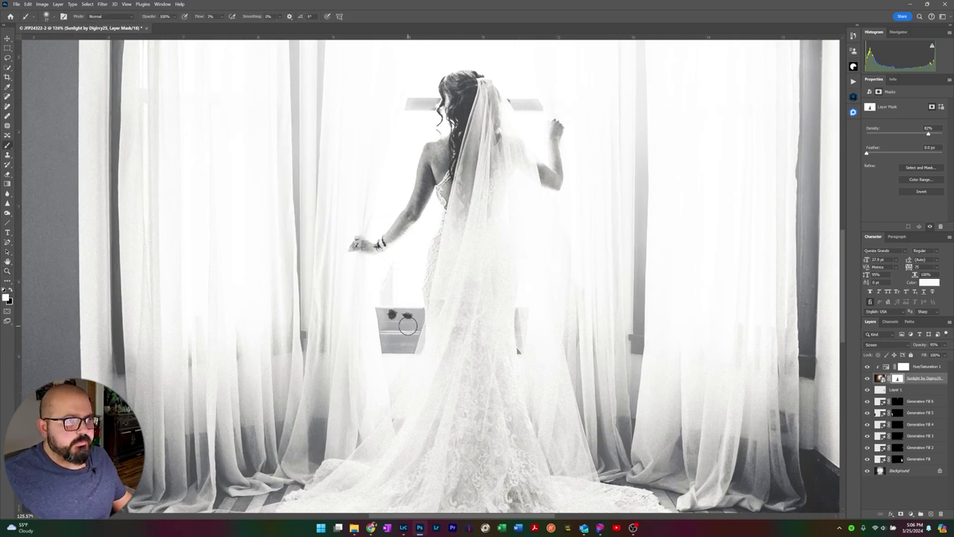
key("shift+2")
key("shift+3")
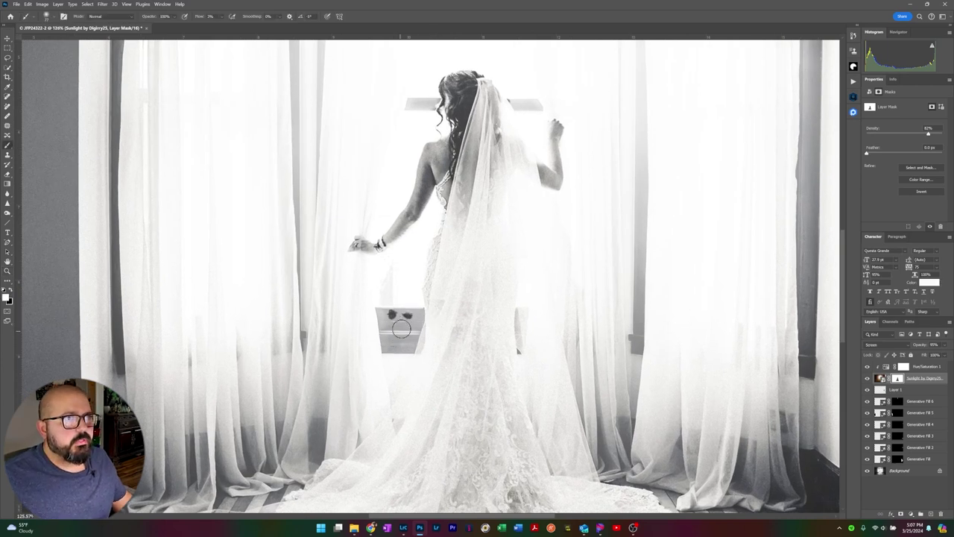
key("shift+5")
key("shift+5")
mouse_move(398, 318)
left_mouse_down()
mouse_move(382, 316)
mouse_move(411, 316)
mouse_move(376, 314)
mouse_move(410, 317)
mouse_move(402, 325)
mouse_move(374, 314)
mouse_move(364, 331)
left_mouse_up()
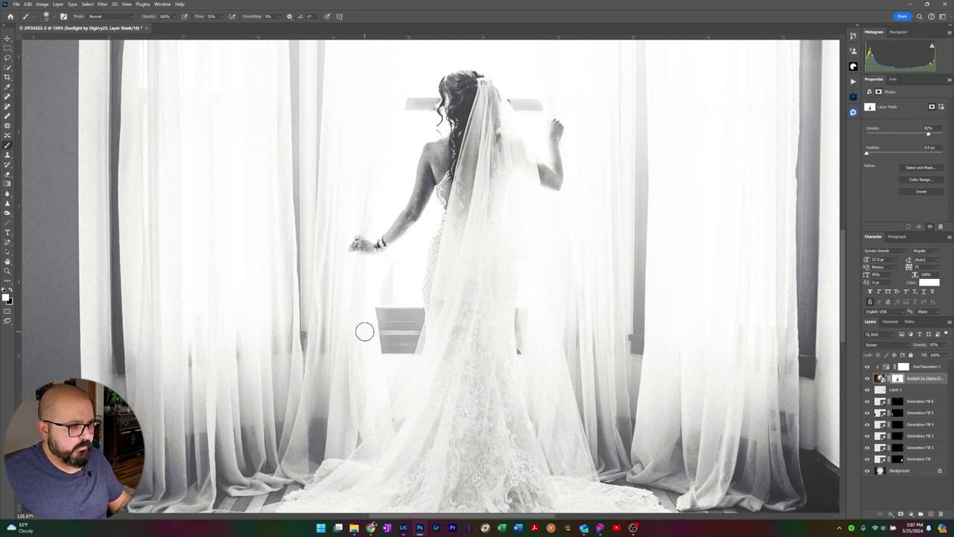
Step: Examine the whole image at reduced size to judge the masked sunlight effect
key("ctrl+0")
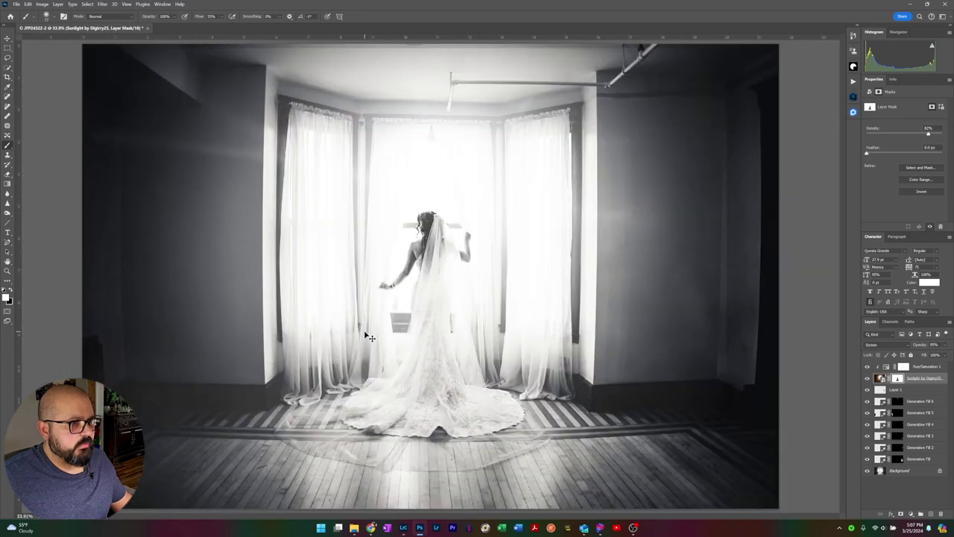
key("z")
left_click(404, 320, "alt")
left_click(404, 319, "alt")
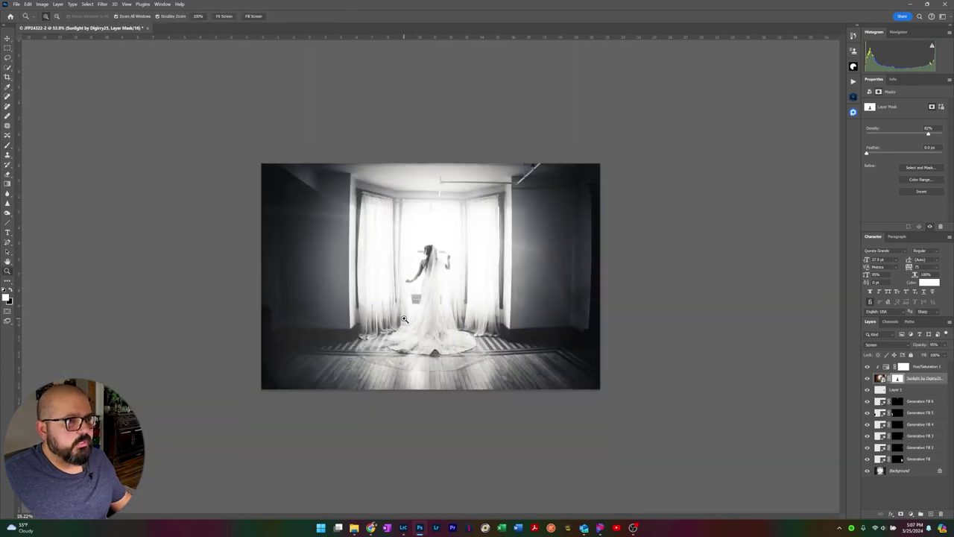
key("b")
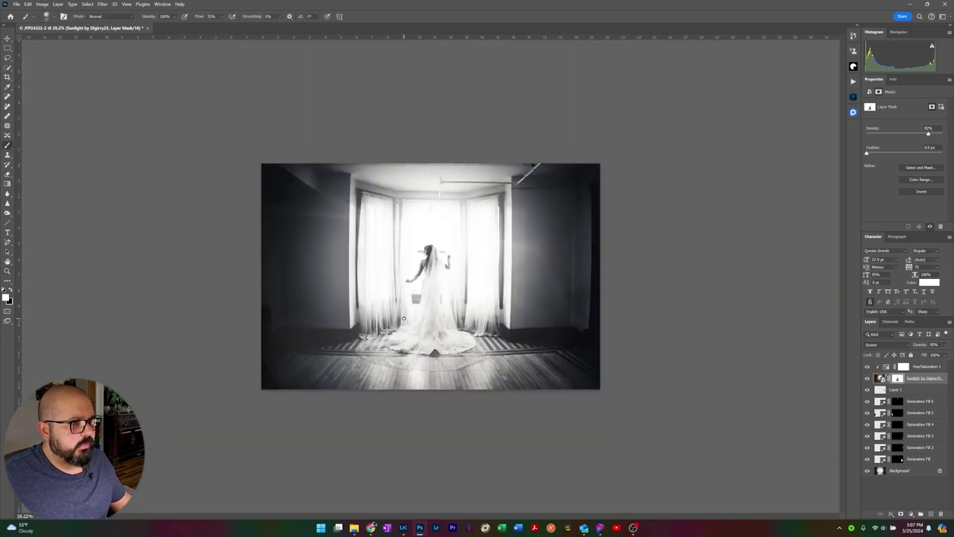
key("z")
left_click_drag(456, 293, 465, 287)
key("b")
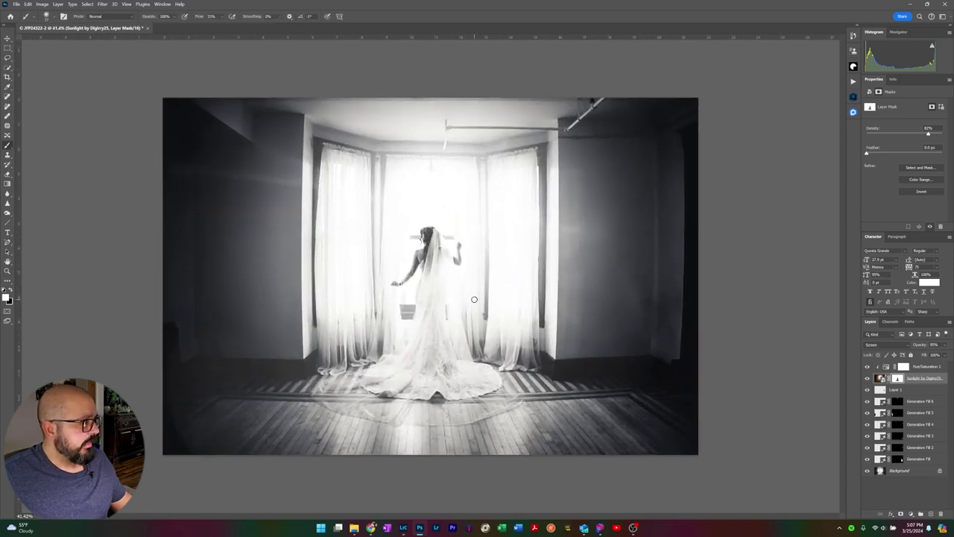
Step: Place Monochrome Texture 80 from the Fine Art Textures overlay folder above the Hue/Saturation 1 layer
left_click(913, 366)
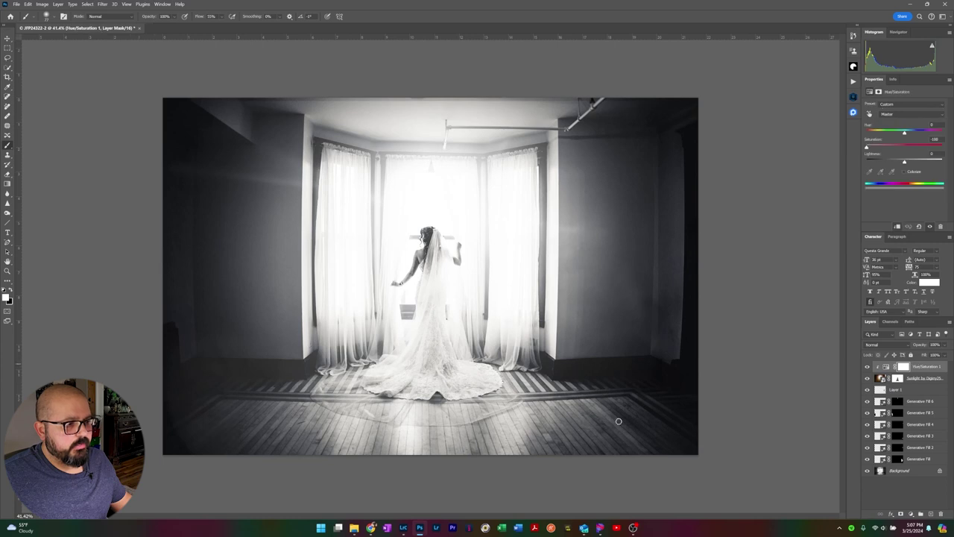
mouse_move(355, 527)
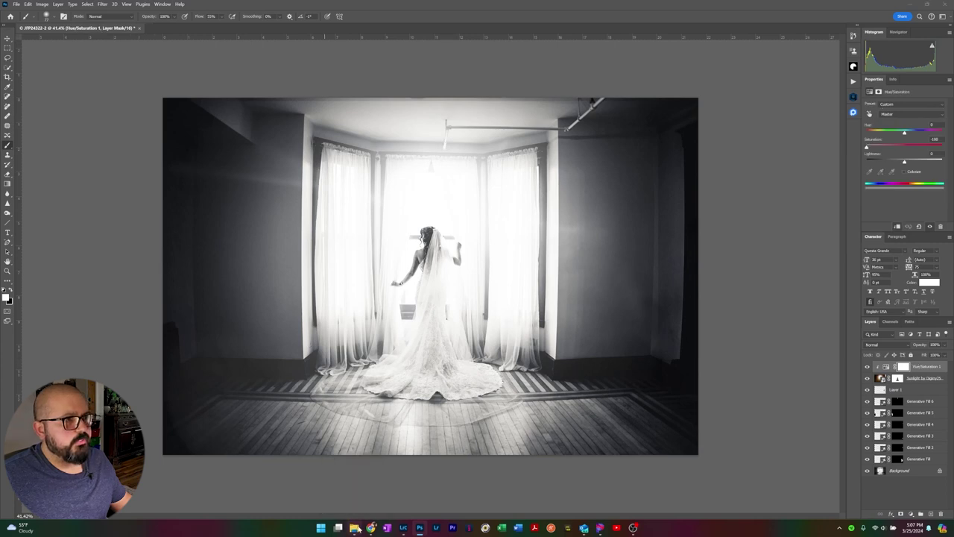
left_click(354, 488)
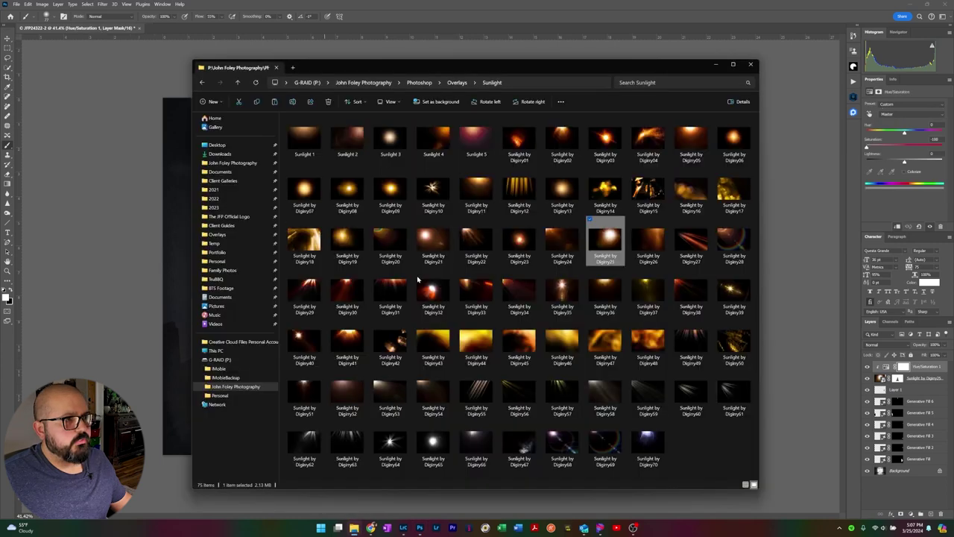
left_click(462, 85)
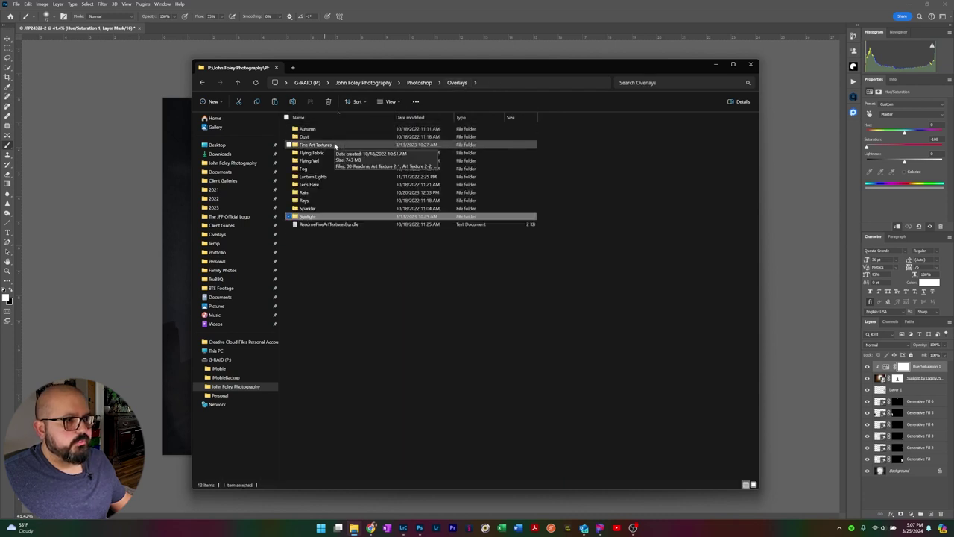
double_click(335, 145)
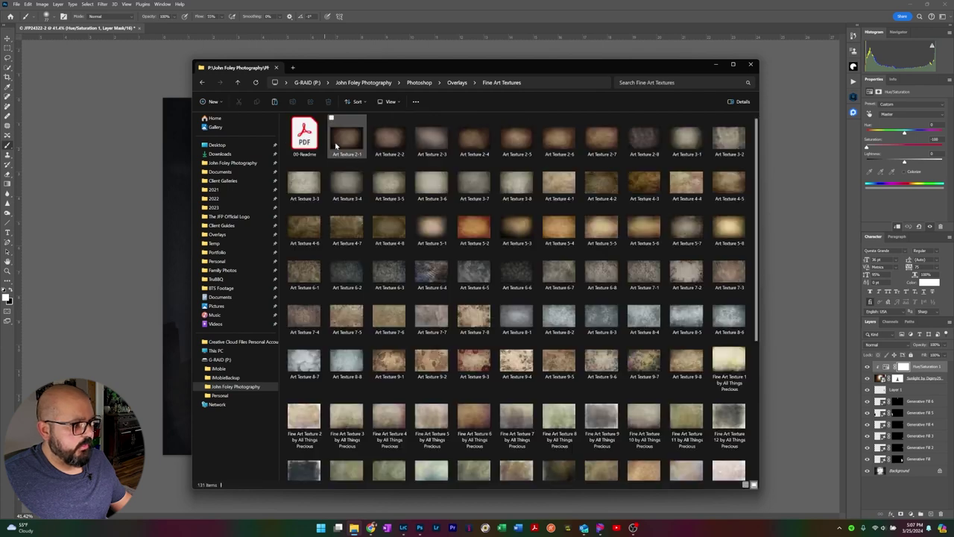
scroll(514, 339, "down", 5)
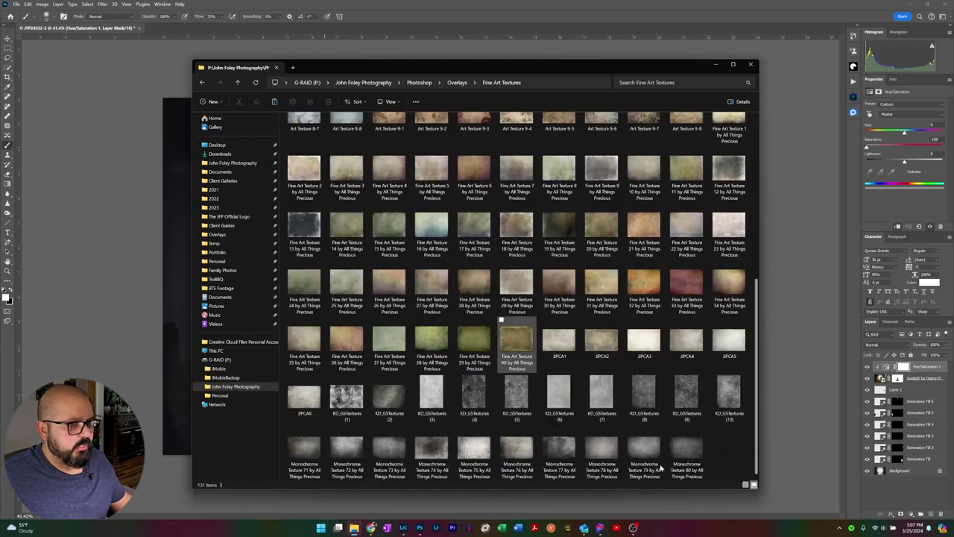
left_click_drag(686, 447, 166, 323)
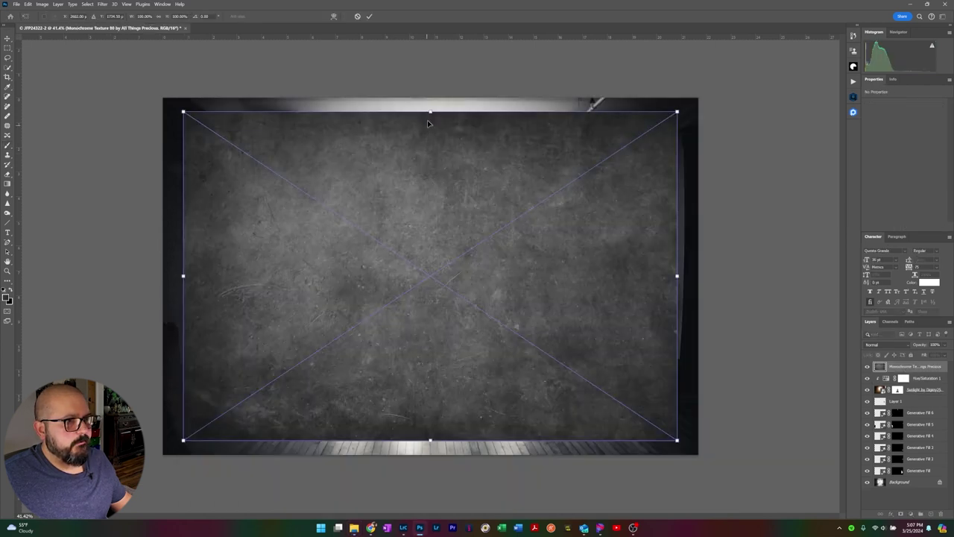
Step: Scale the placed texture proportionally until it covers the whole canvas and commit the placement
left_click_drag(429, 111, 432, 97)
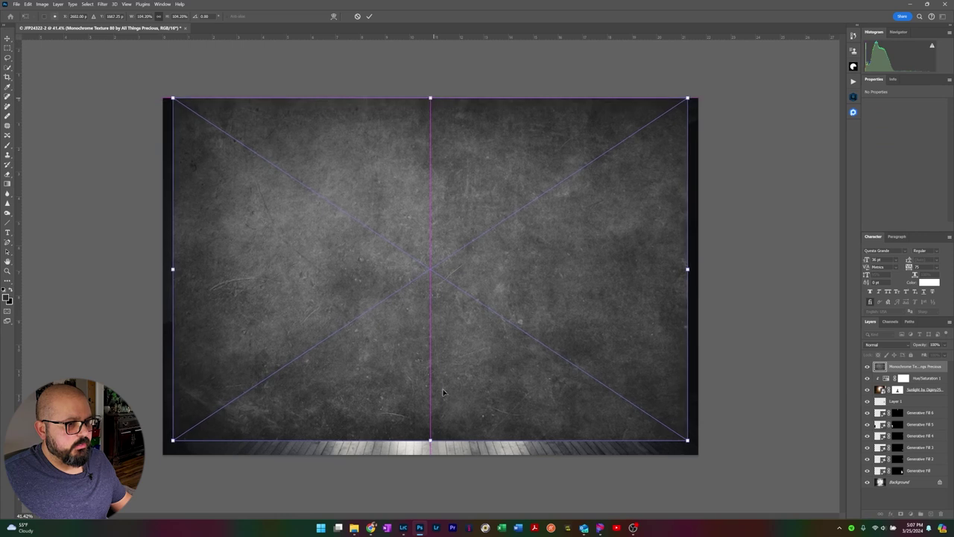
left_click_drag(432, 440, 431, 453)
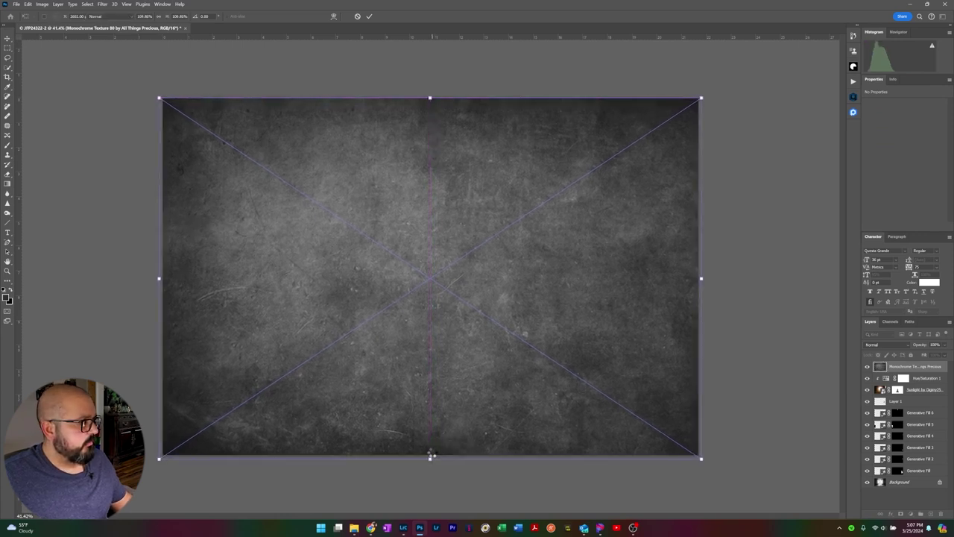
key("Return")
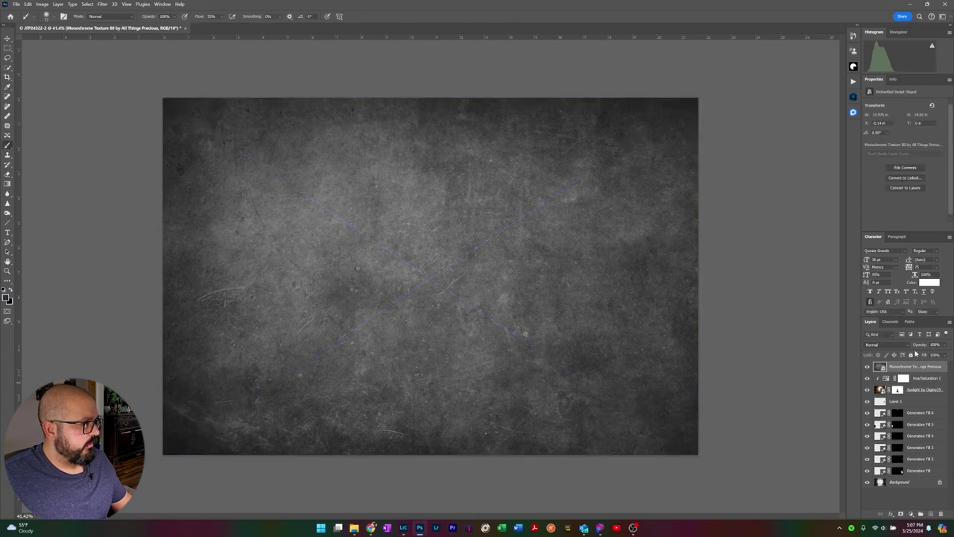
Step: Set the texture layer's blend mode to Overlay and lower its opacity to about 63%
left_click(907, 346)
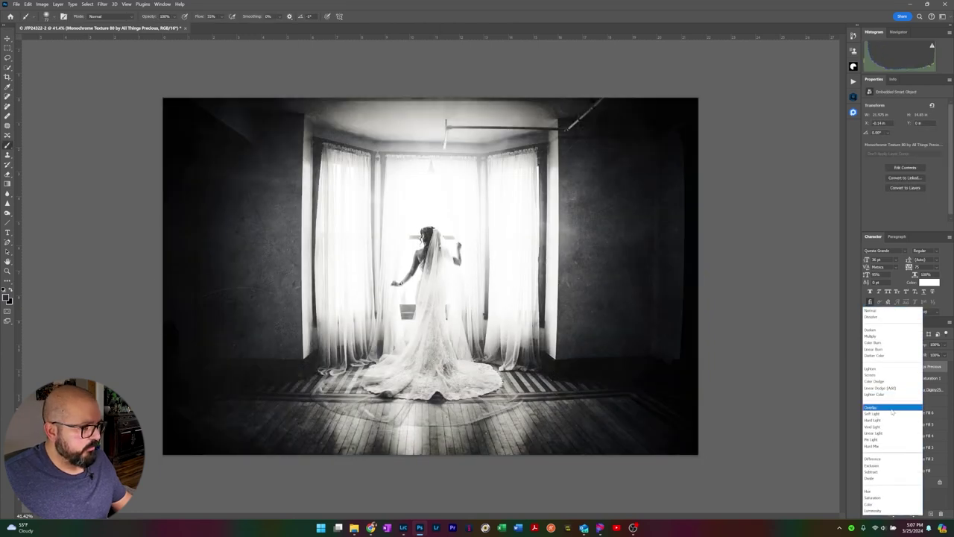
left_click(893, 407)
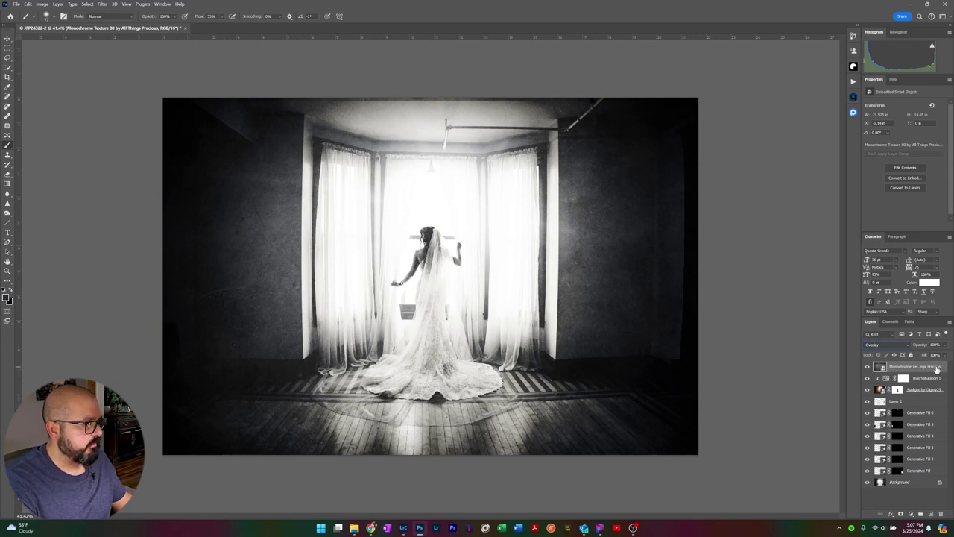
key("5")
key("6")
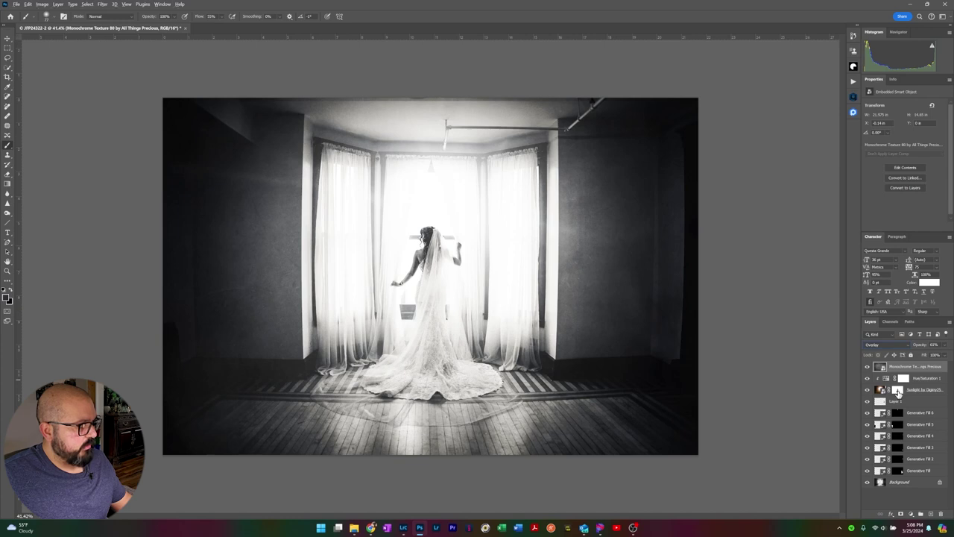
Step: Copy the sunlight overlay's mask onto the texture layer and set the copied mask's density to 69%
left_click_drag(898, 391, 898, 369)
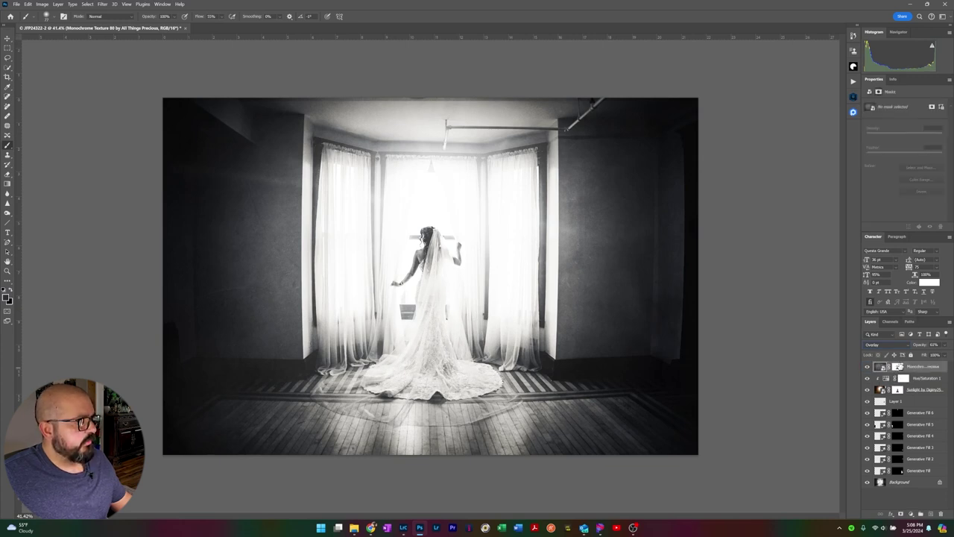
left_click(898, 369)
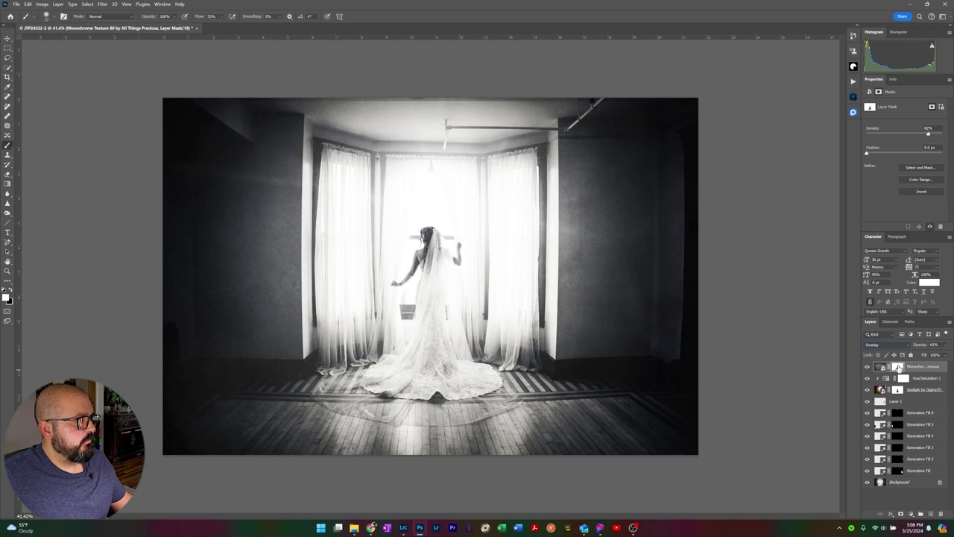
left_click(916, 135)
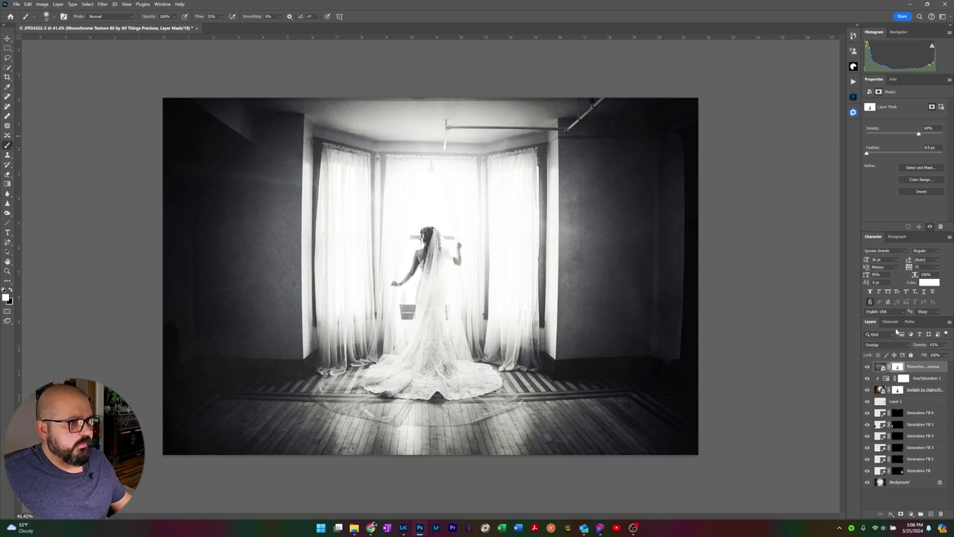
Step: Hide and show the texture layer repeatedly to compare its effect on the photo
left_click(867, 367)
left_click(868, 367)
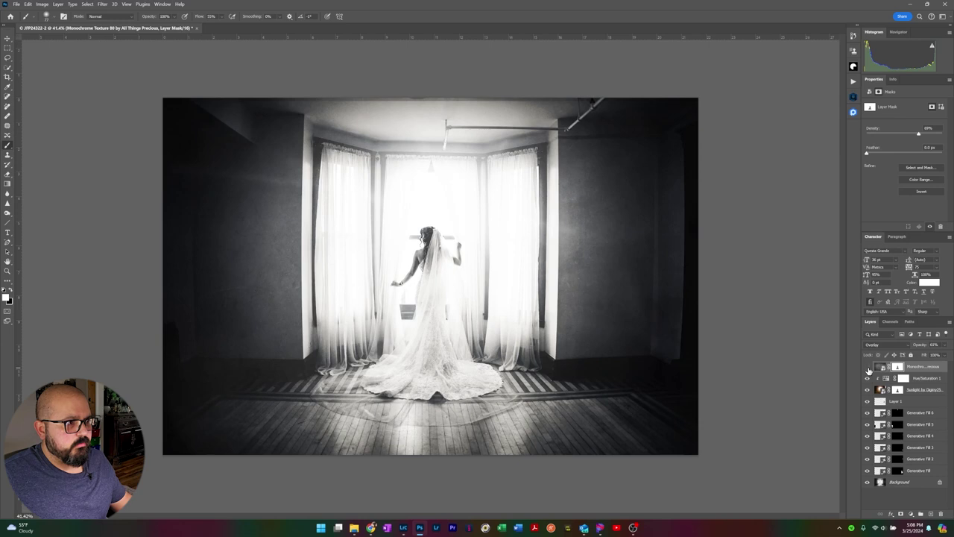
left_click(868, 367)
left_click(867, 367)
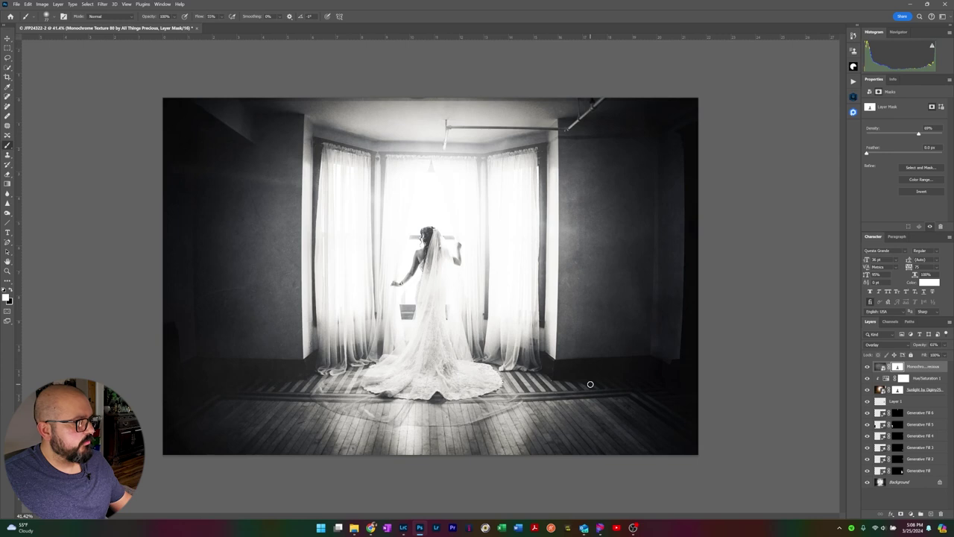
Step: Try higher and lower opacities on the Monochrome Texture 80 layer and settle on about 63%
left_click(934, 368)
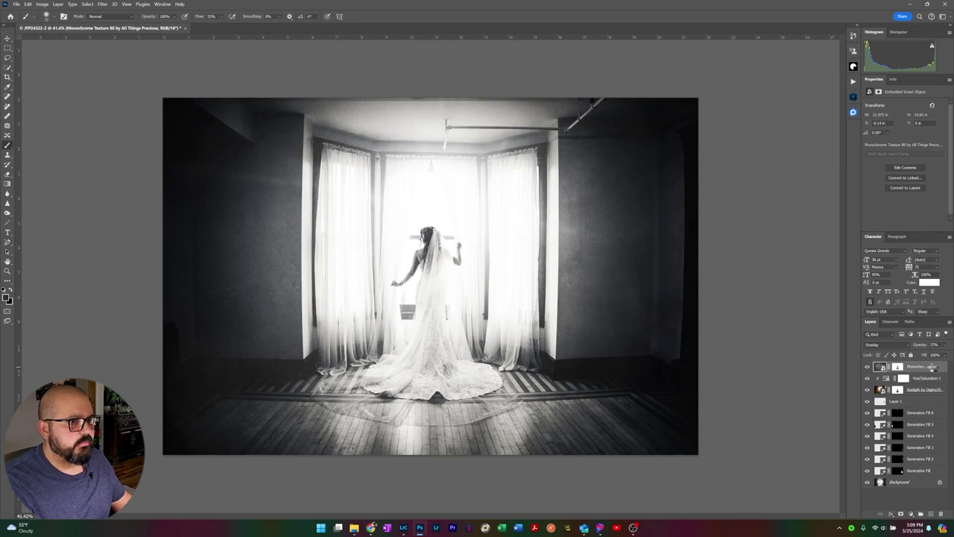
key("0")
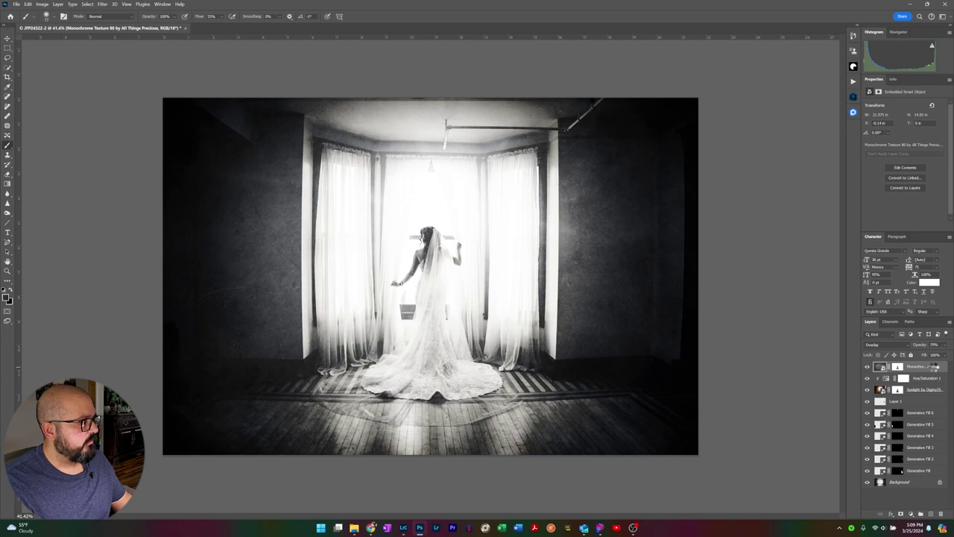
key("6")
key("2")
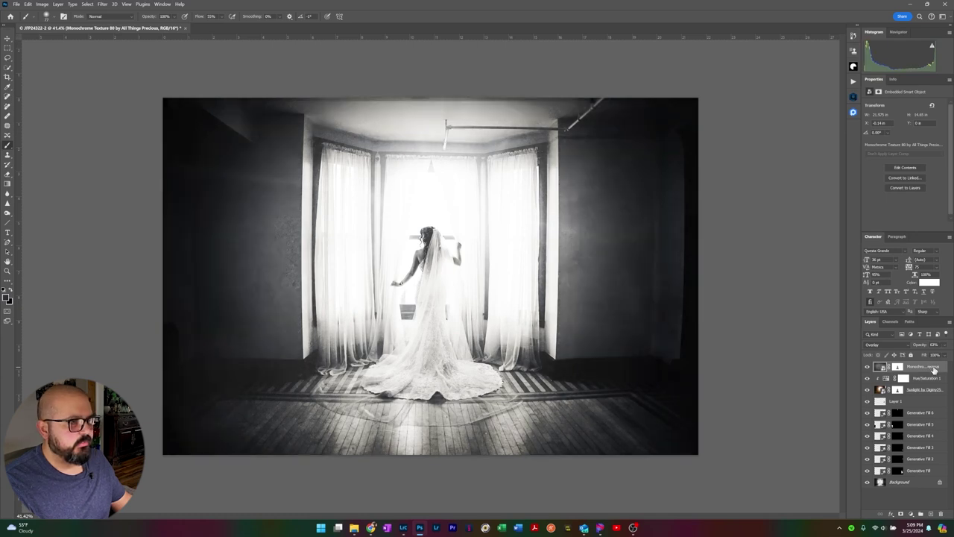
key("5")
key("9")
key("5")
key("4")
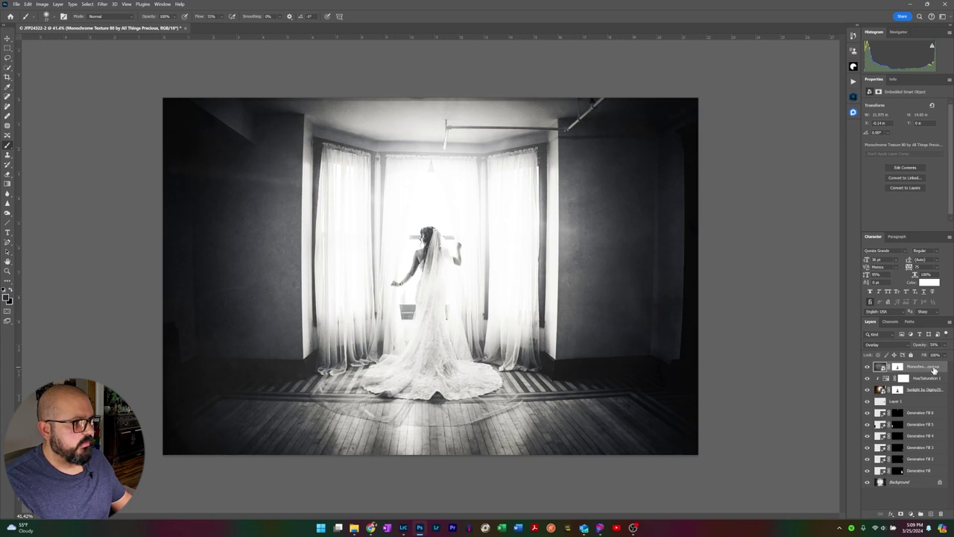
key("6")
key("7")
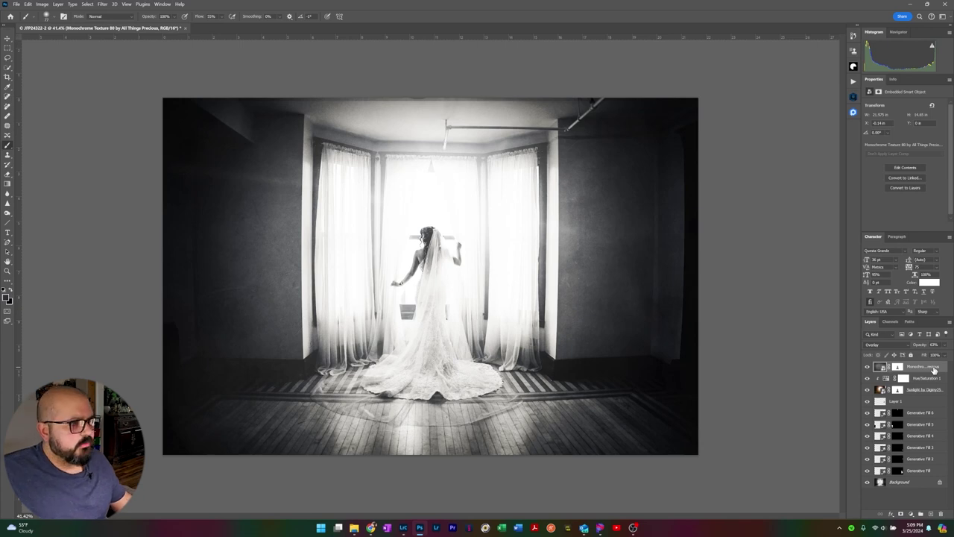
Step: Place the Sunlight by Digiery64 image from the Sunlight overlays folder into the photo, accepting its default Camera Raw settings
key("z")
mouse_move(574, 270)
left_mouse_down()
mouse_move(537, 279)
mouse_move(566, 276)
left_mouse_up()
key("b")
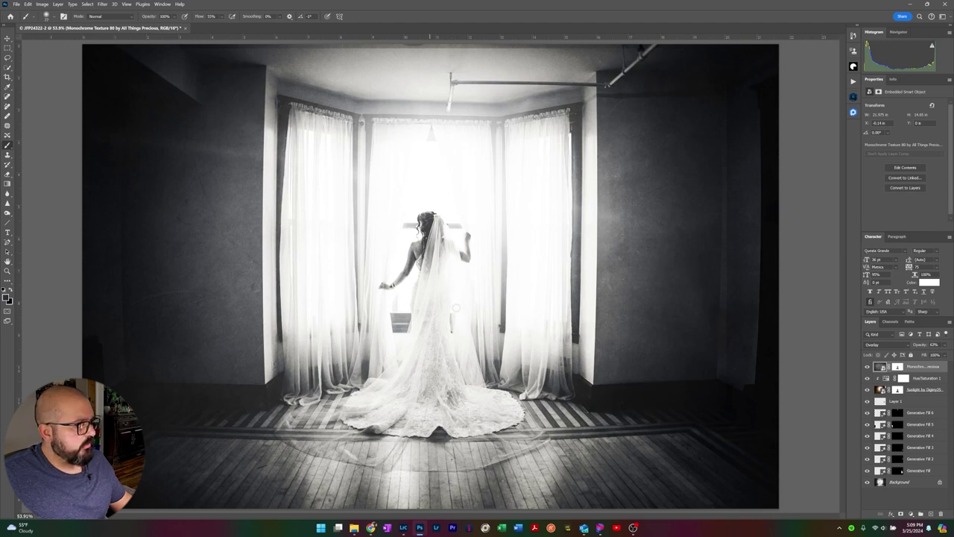
mouse_move(355, 531)
left_click(354, 486)
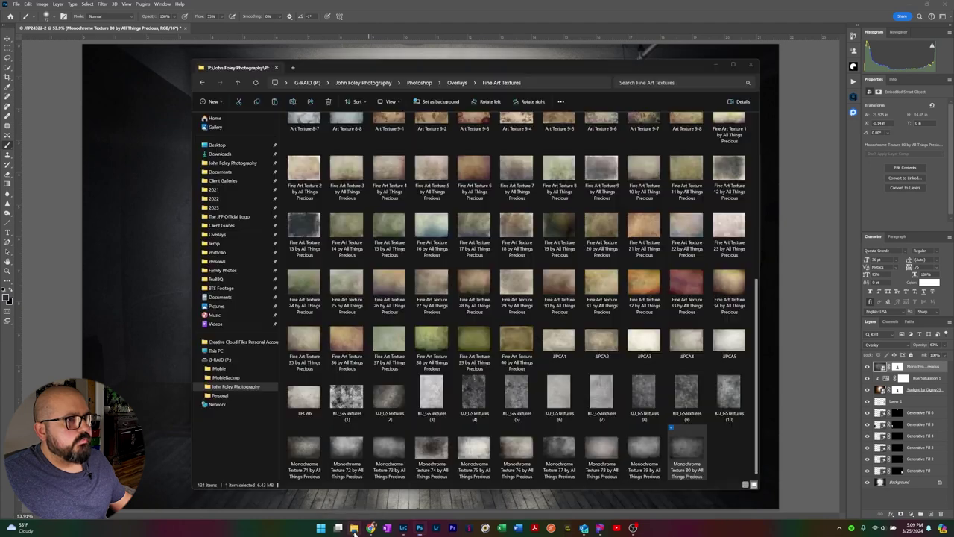
left_click(457, 83)
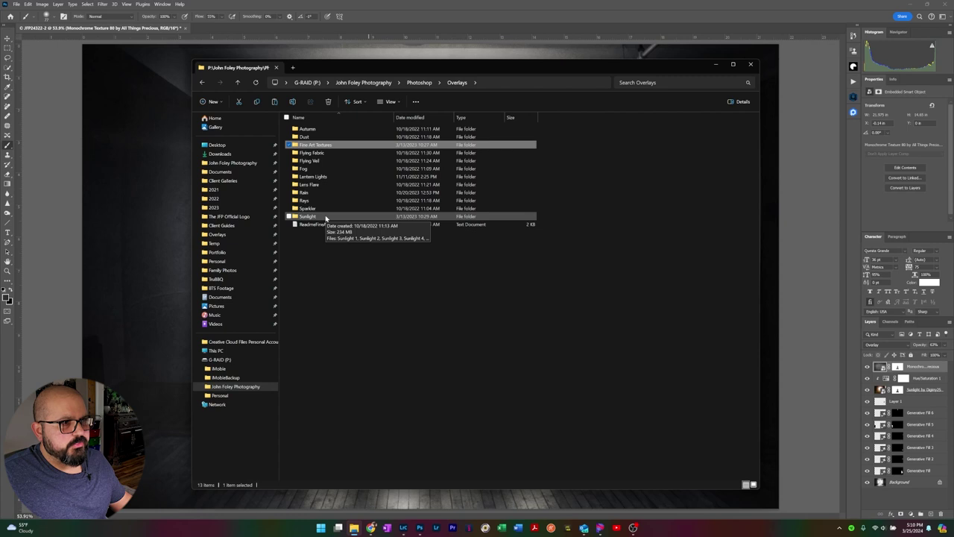
double_click(325, 216)
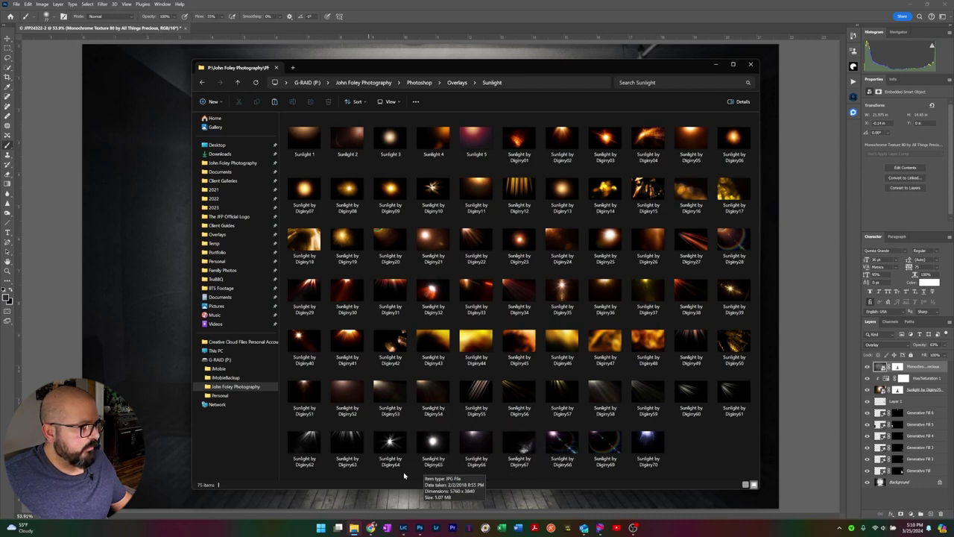
left_click(398, 440)
left_click_drag(397, 440, 165, 291)
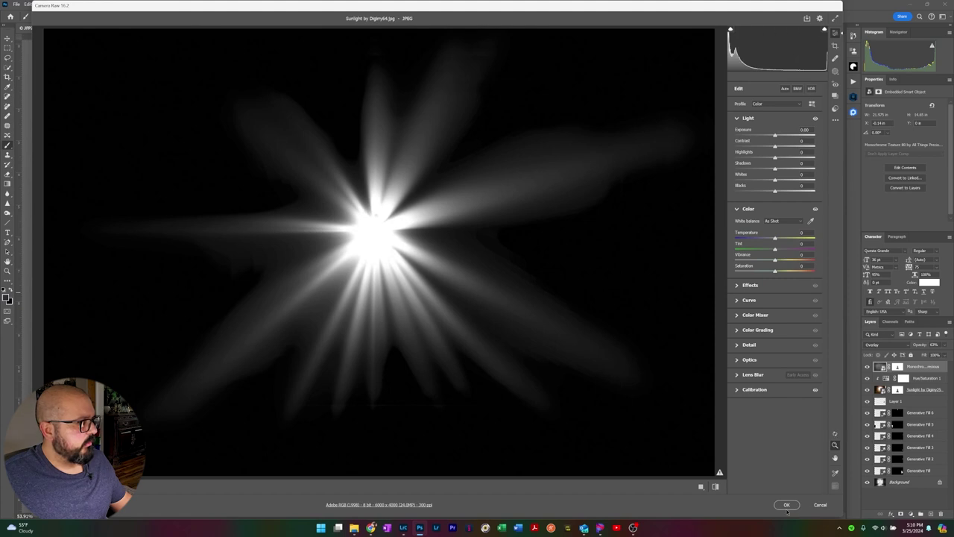
left_click(784, 505)
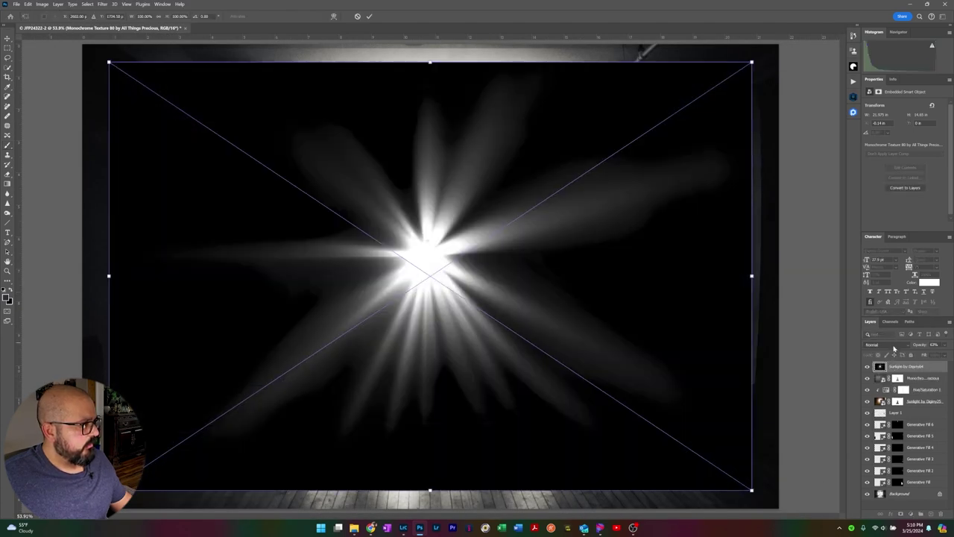
Step: Set the placed sunlight overlay's blend mode to Screen and enlarge it to about 110%
left_click(887, 346)
left_click(889, 375)
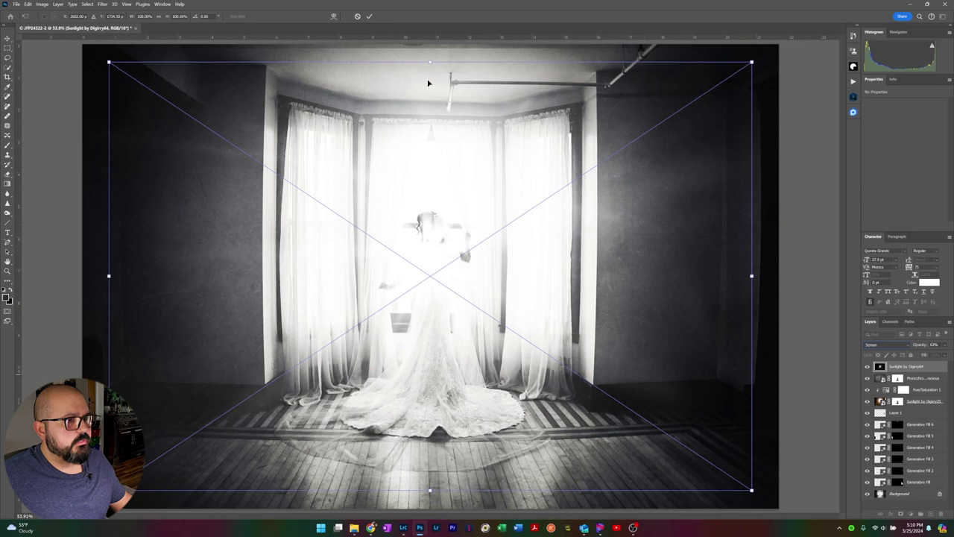
left_click_drag(430, 62, 430, 36)
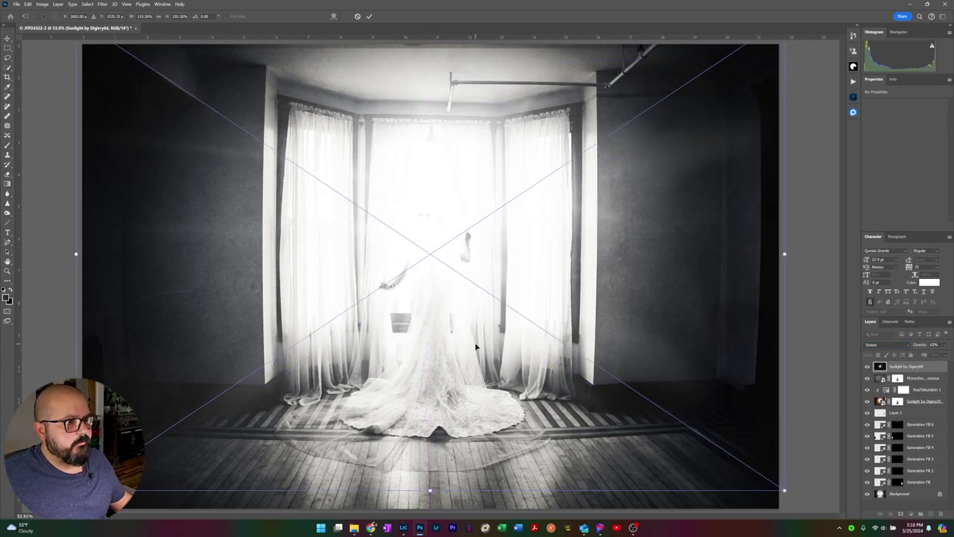
key("Return")
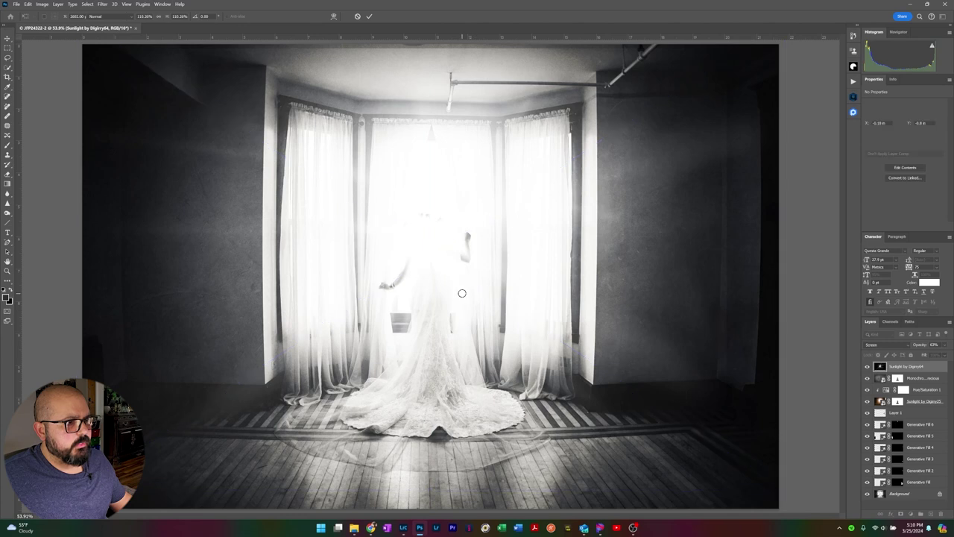
Step: Enlarge the new sunlight overlay to about 197%, center its glow behind the bride, and rotate it about 10° counterclockwise
key("z")
left_click_drag(457, 291, 441, 291)
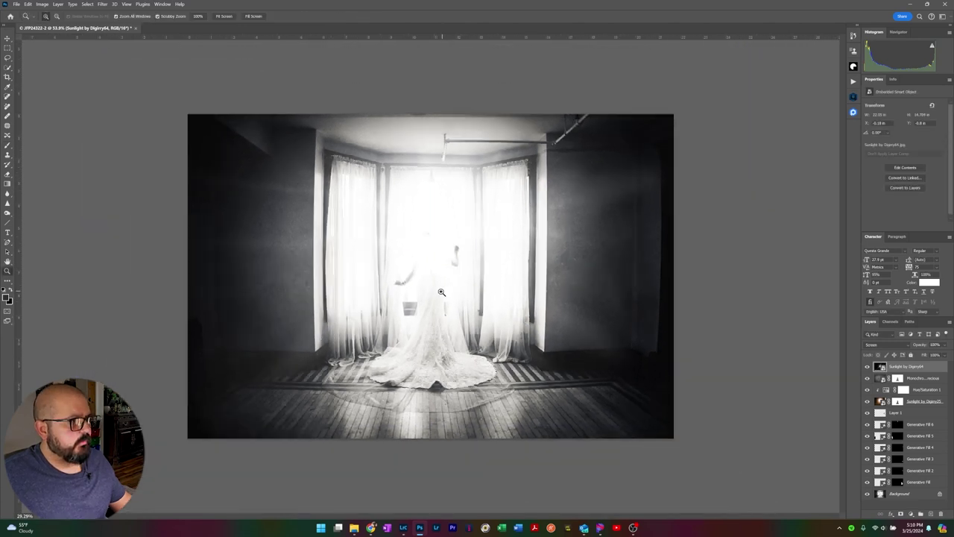
key("v")
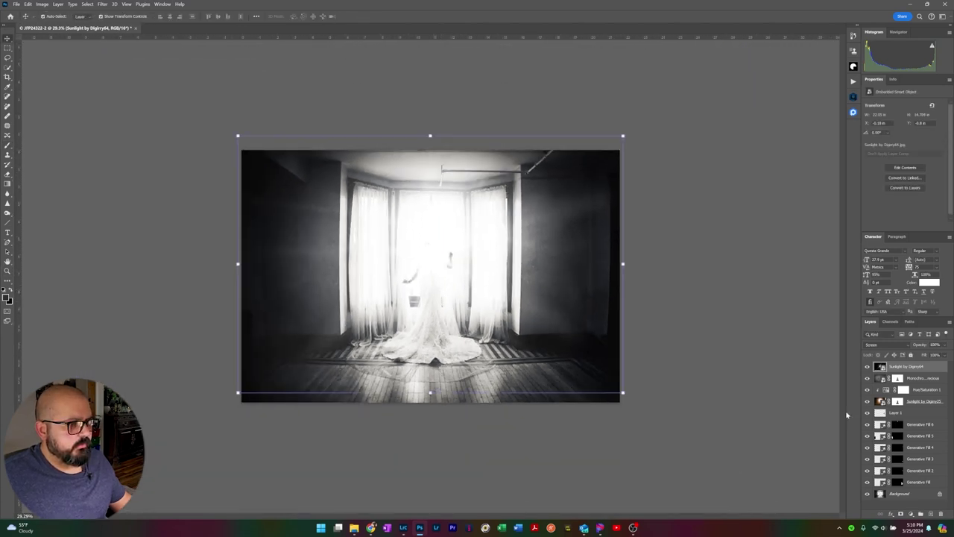
left_click_drag(430, 394, 430, 427)
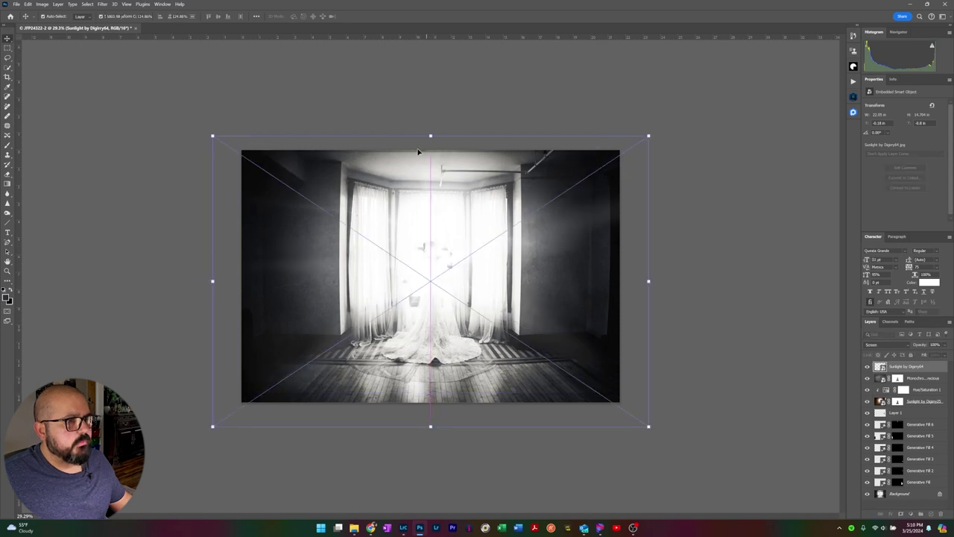
left_click_drag(430, 136, 431, 54)
left_click_drag(433, 434, 437, 513)
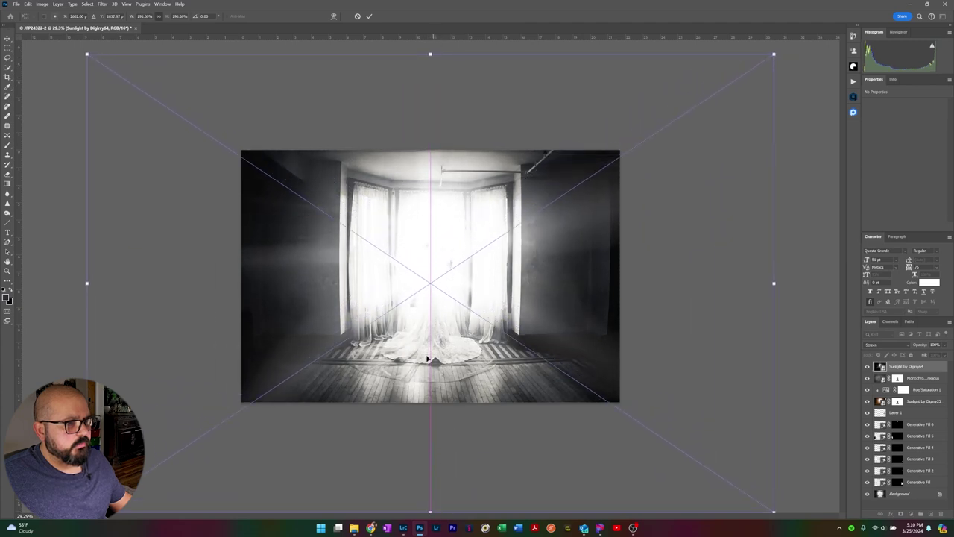
left_click_drag(423, 305, 428, 287)
left_click_drag(797, 287, 809, 231)
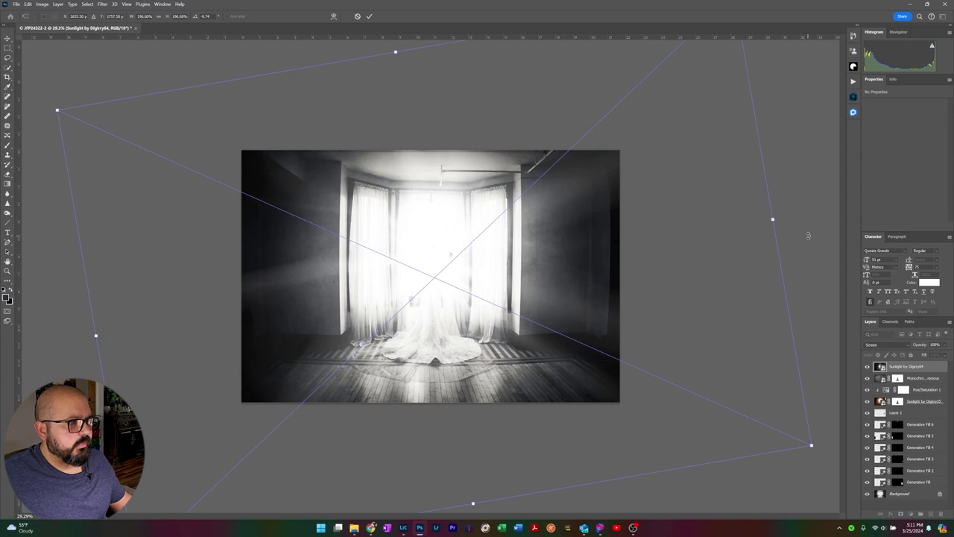
key("ctrl+z")
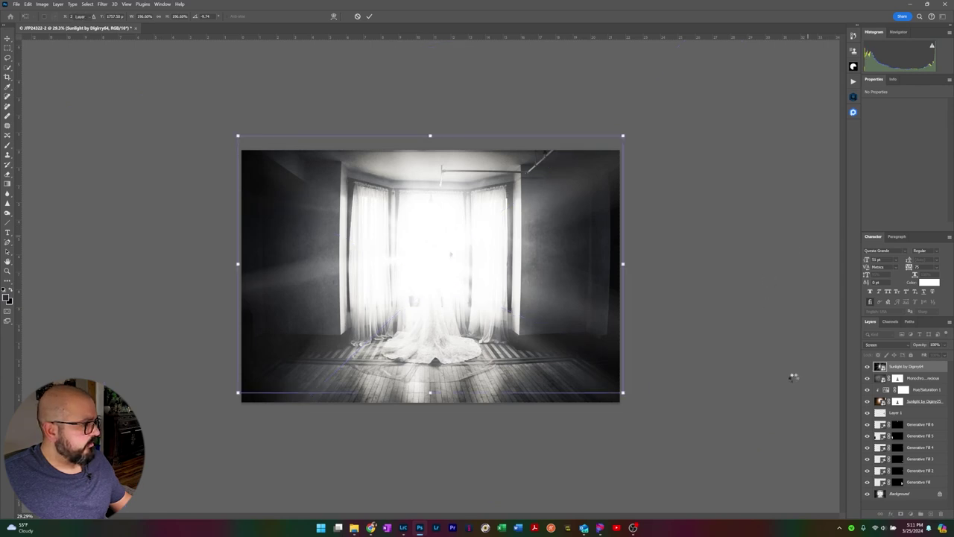
Step: Move the new sunlight layer below the monochrome texture layer and copy the first sunlight overlay's mask onto it
left_click_drag(920, 368, 937, 381)
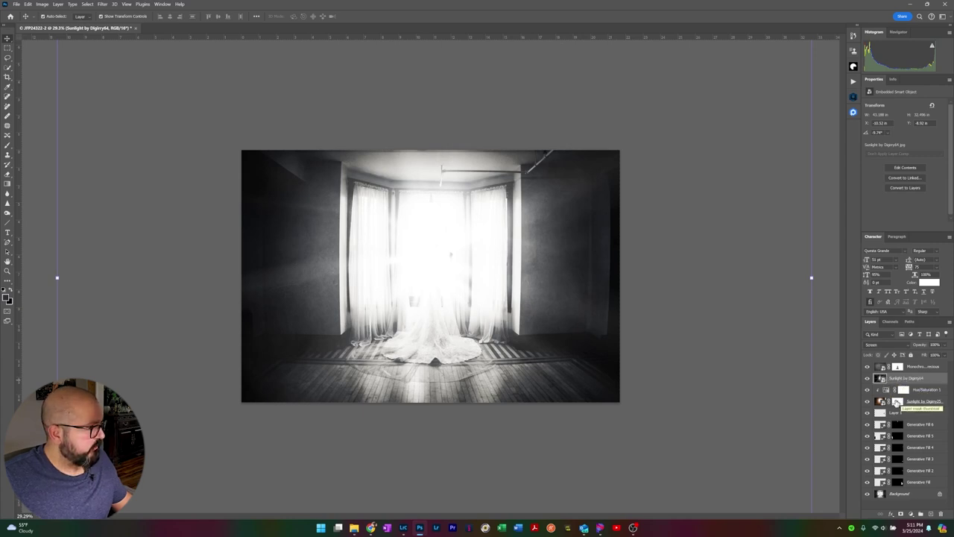
left_click_drag(896, 402, 901, 379)
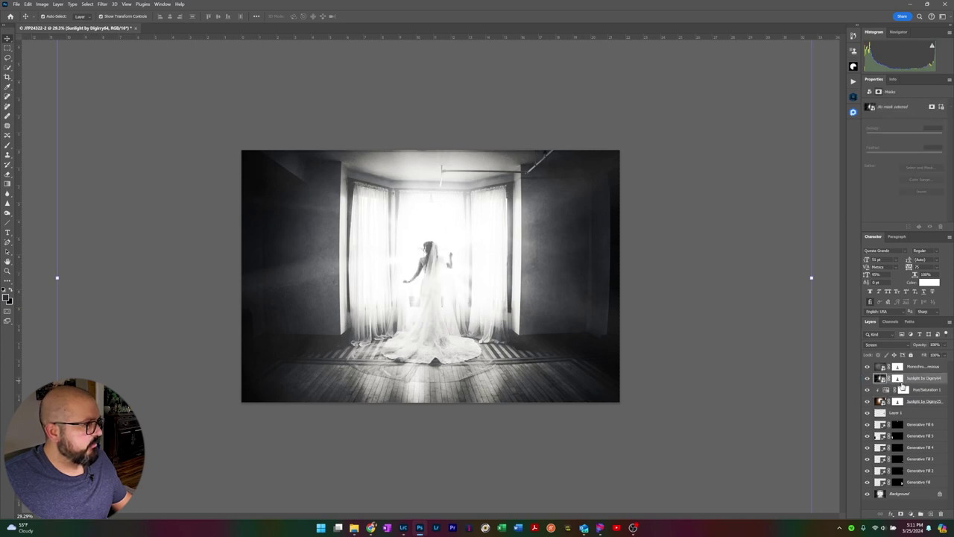
Step: Try lower densities on the new sunlight layer's copied mask and settle on 100%
left_click(898, 379)
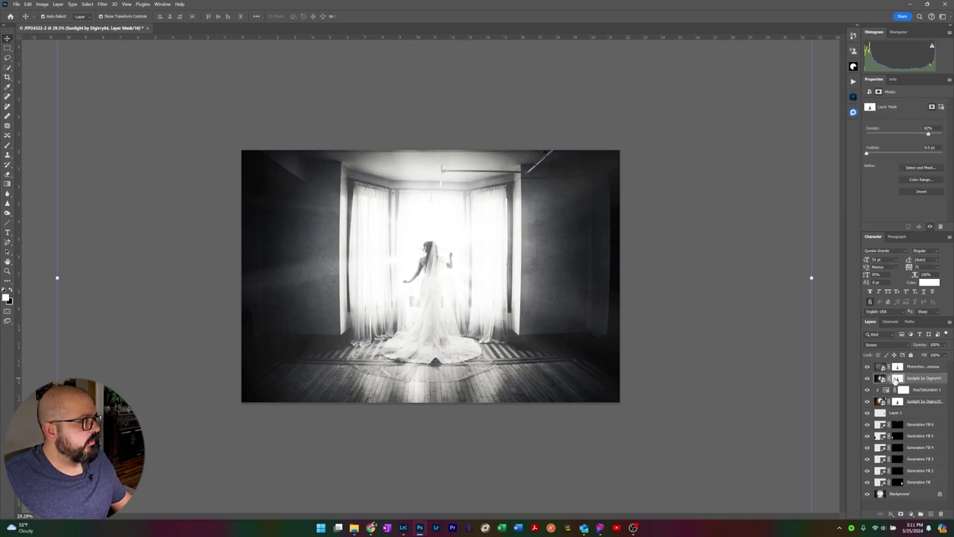
left_click(888, 135)
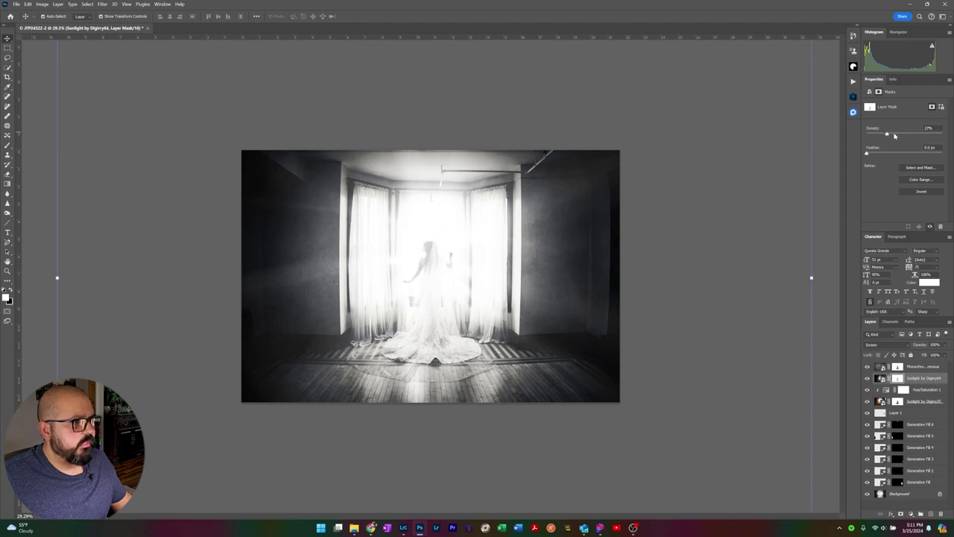
left_click(933, 134)
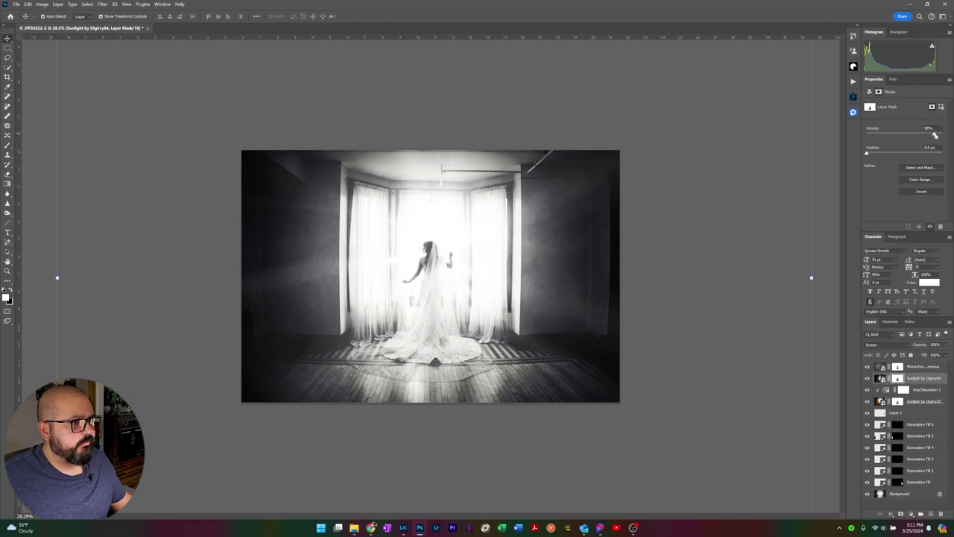
left_click(942, 134)
left_click_drag(942, 135, 948, 133)
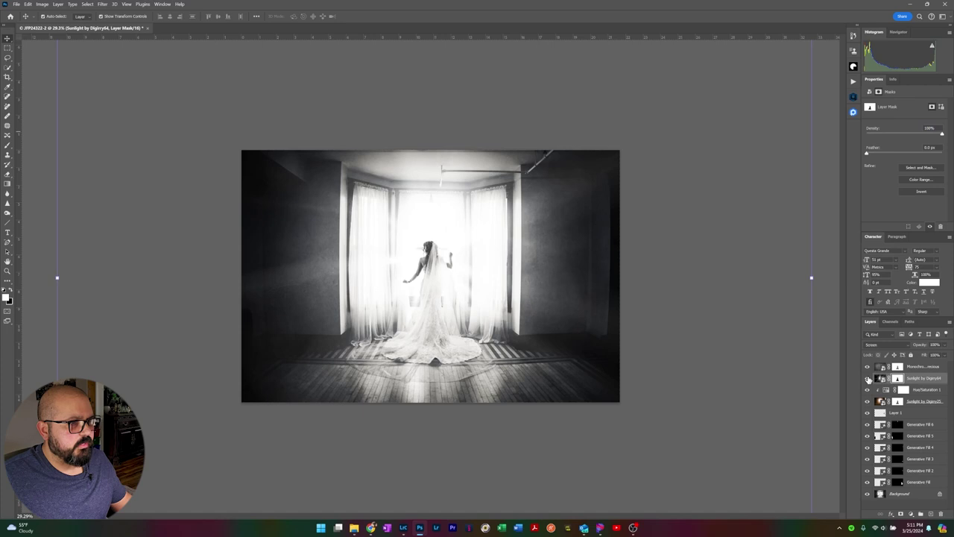
Step: Hide and show the new sunlight layer repeatedly to compare its effect on the photo
left_click(867, 378)
left_click(868, 378)
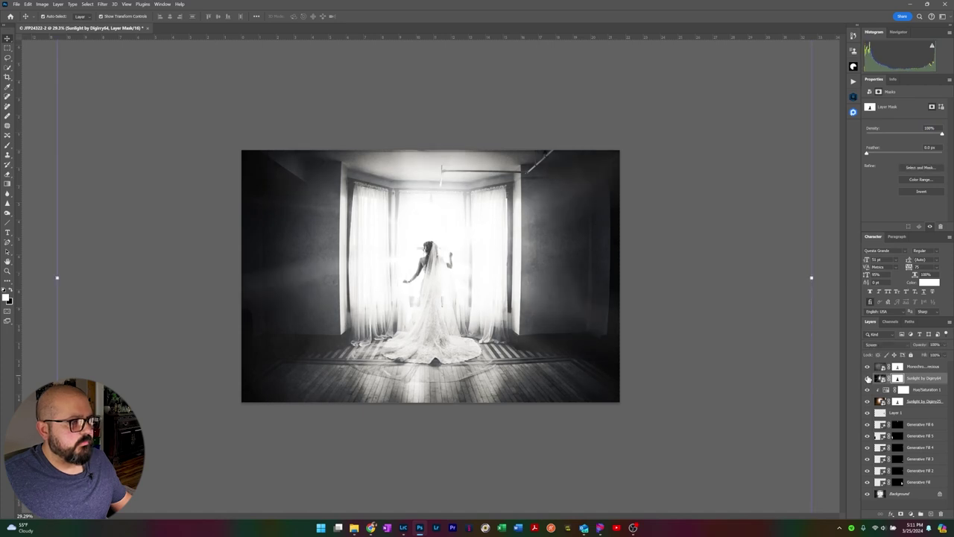
left_click(867, 378)
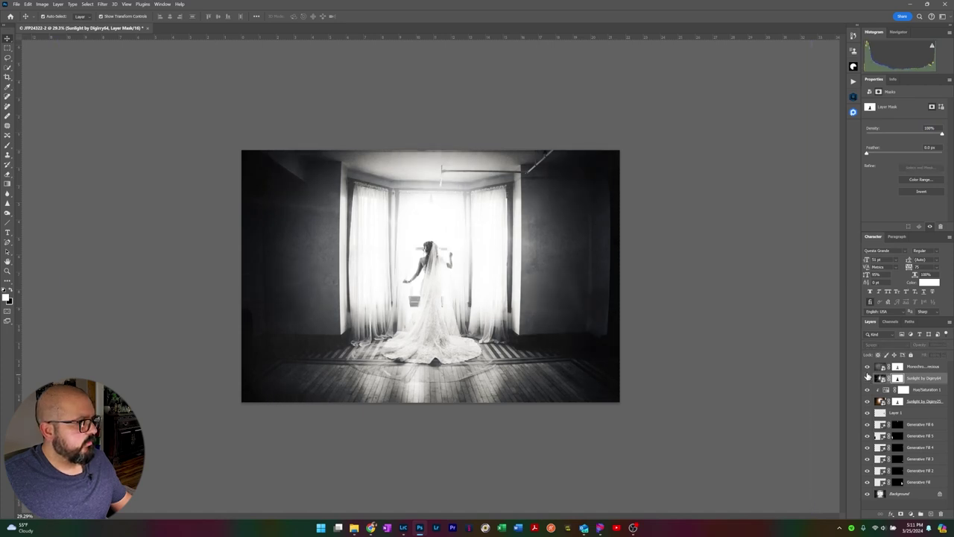
left_click(867, 377)
left_click(867, 378)
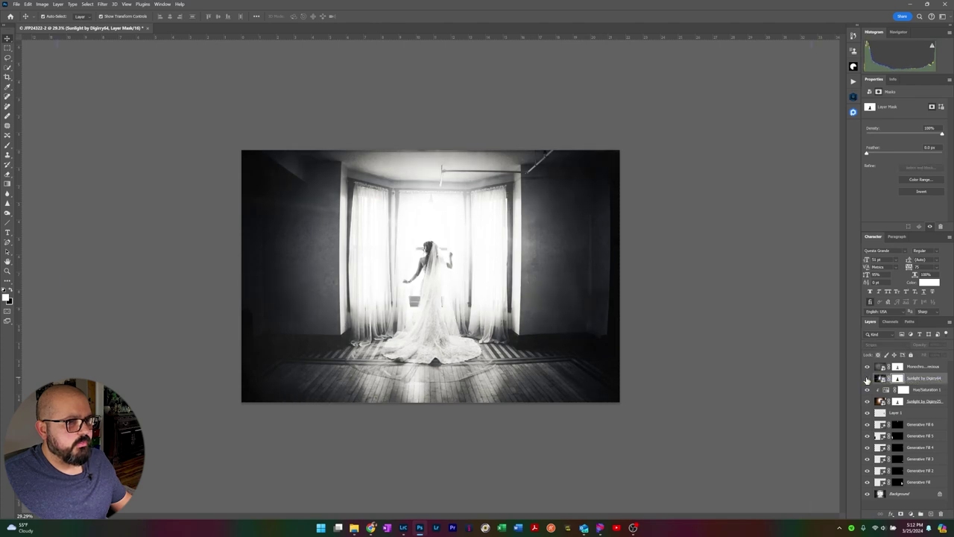
left_click(867, 378)
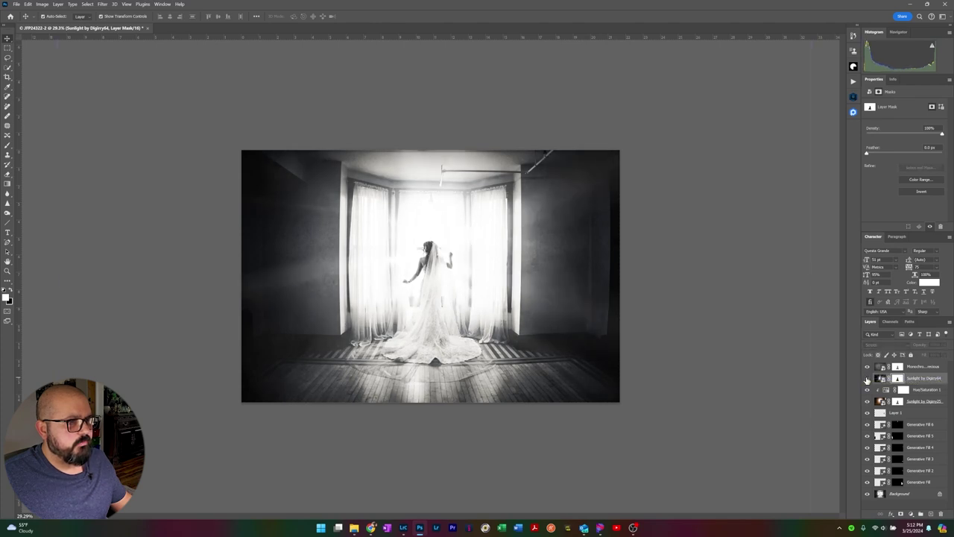
left_click(867, 379)
left_click(867, 378)
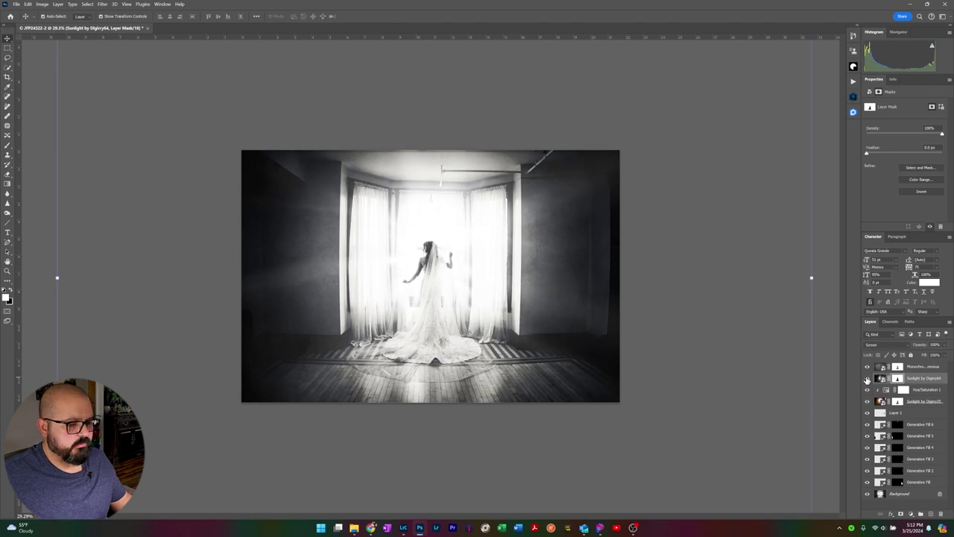
Step: Try several opacities on the Sunlight by Digiery64 layer and settle on about 85%
left_click(928, 379)
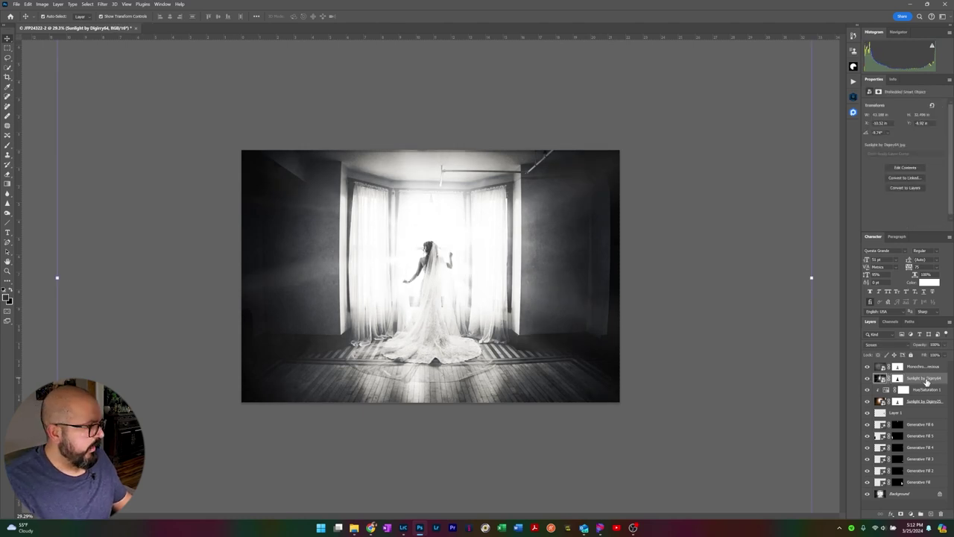
key("9")
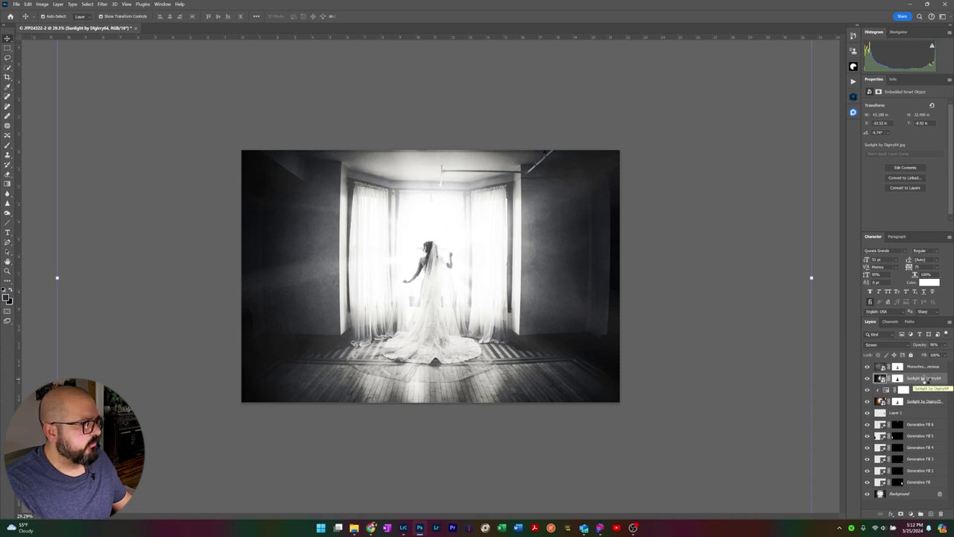
key("5")
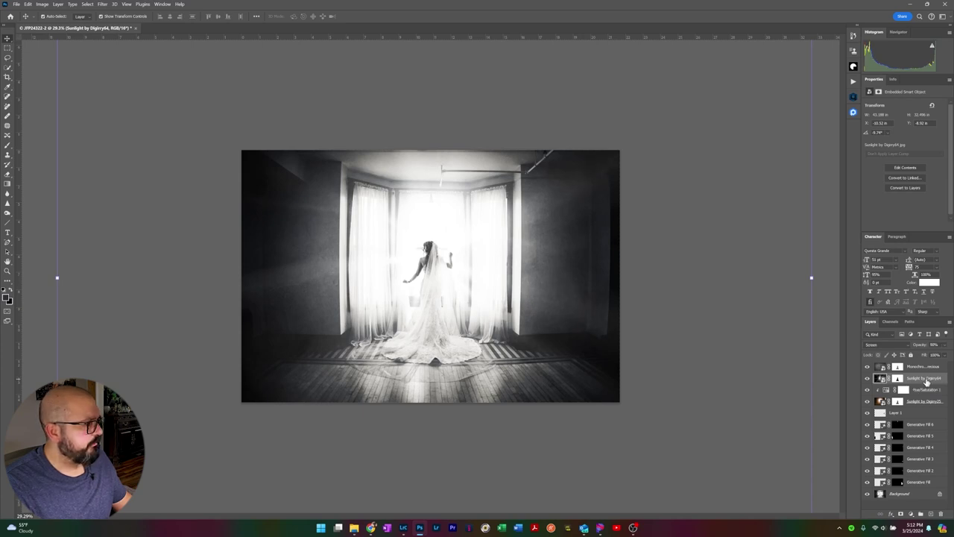
key("8")
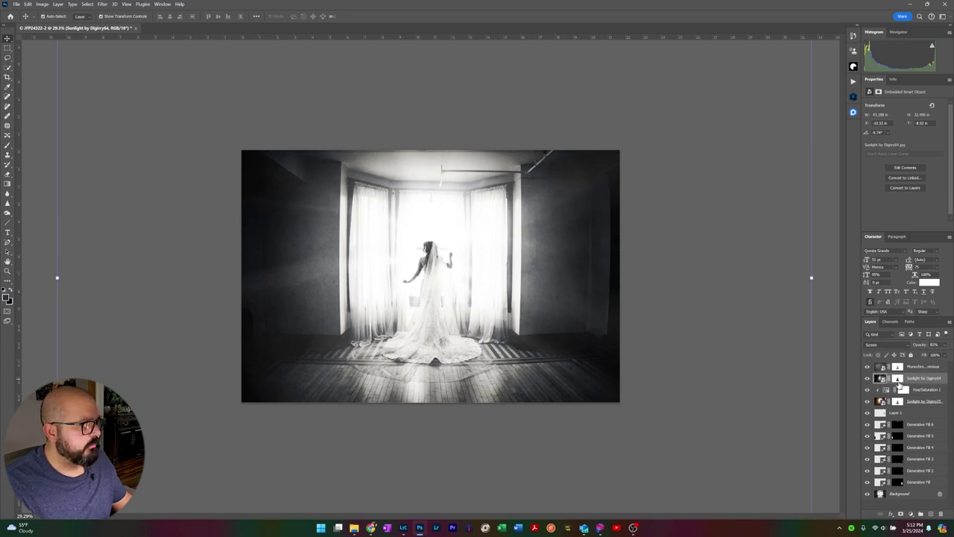
Step: Compare the photo with and without the new sunlight overlay at its reduced opacity by switching its visibility
left_click(867, 379)
left_click(867, 378)
left_click(866, 379)
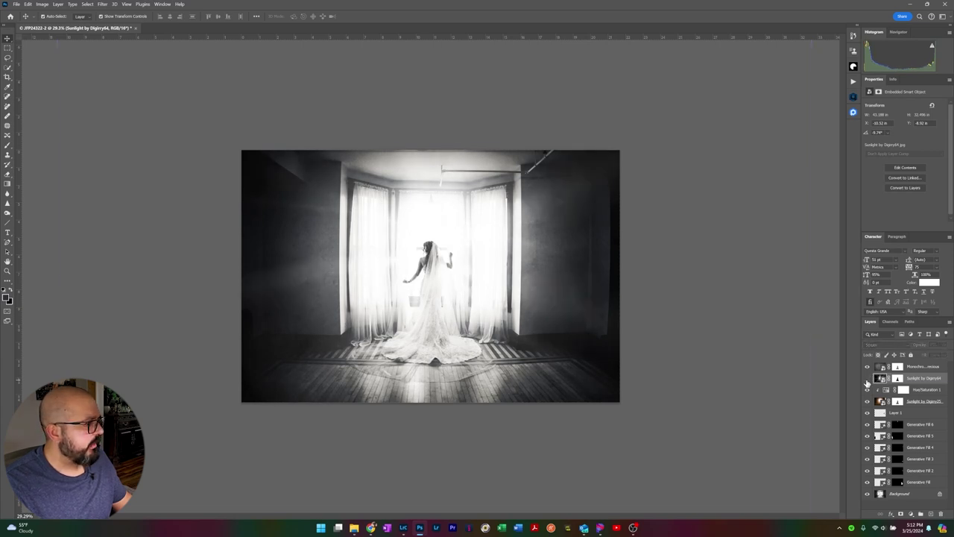
left_click(867, 379)
left_click(867, 378)
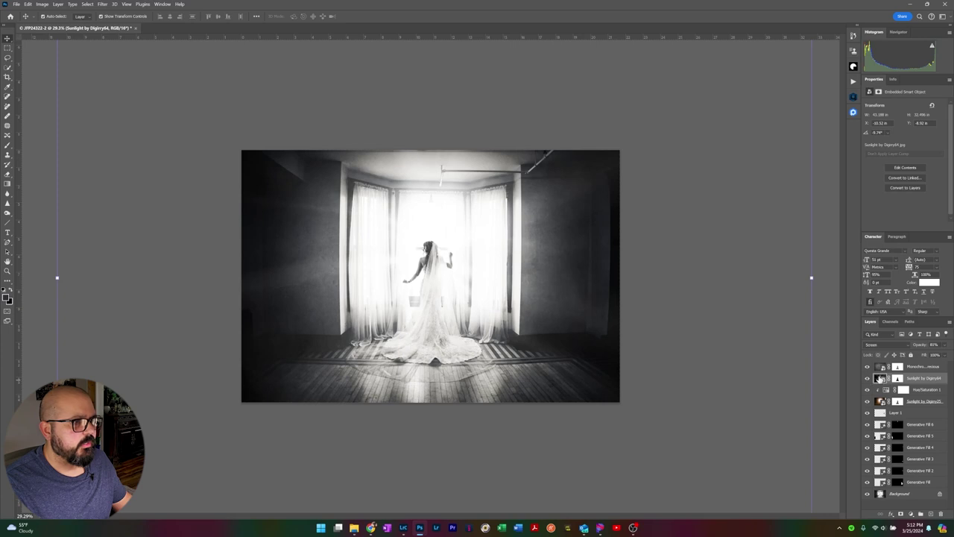
left_click(867, 379)
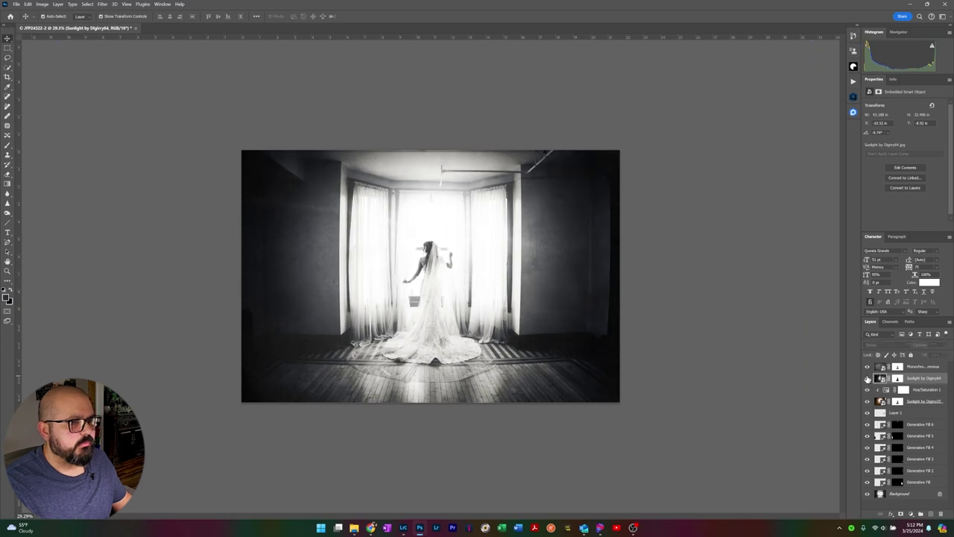
left_click(867, 378)
left_click(867, 379)
left_click(867, 379)
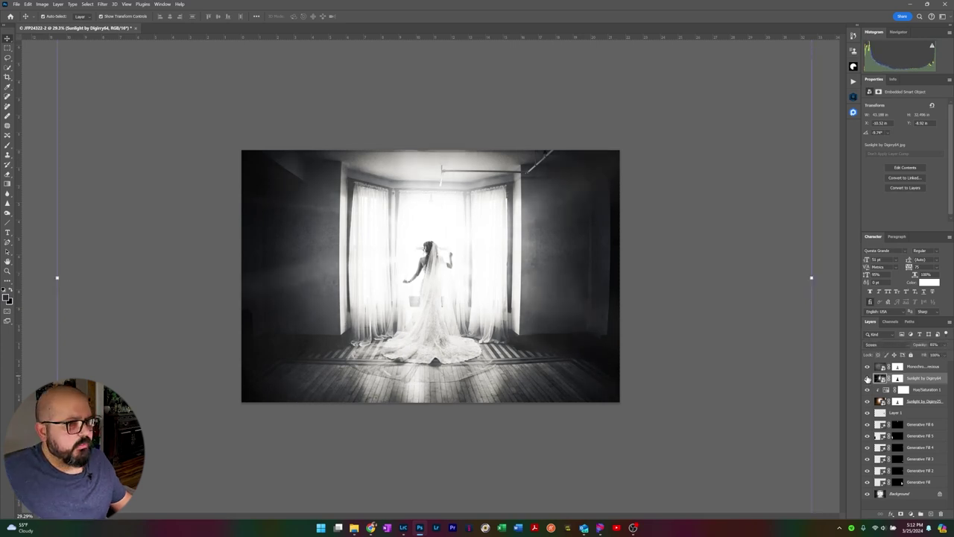
key("z")
left_click(468, 273)
left_click_drag(468, 273, 459, 282)
key("v")
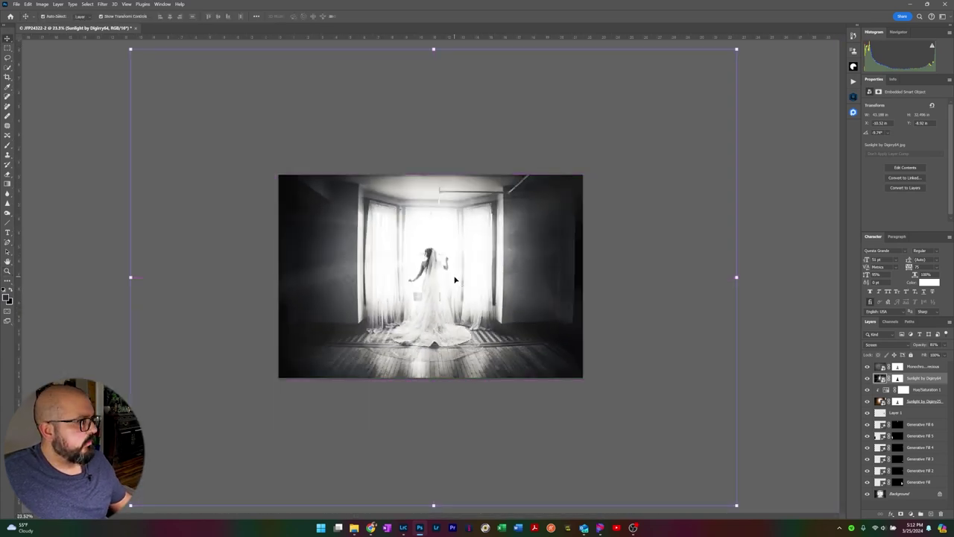
Step: Examine the finished black-and-white composite both fitted to the window and at a reduced size, leaving no layer selected
left_click(820, 337)
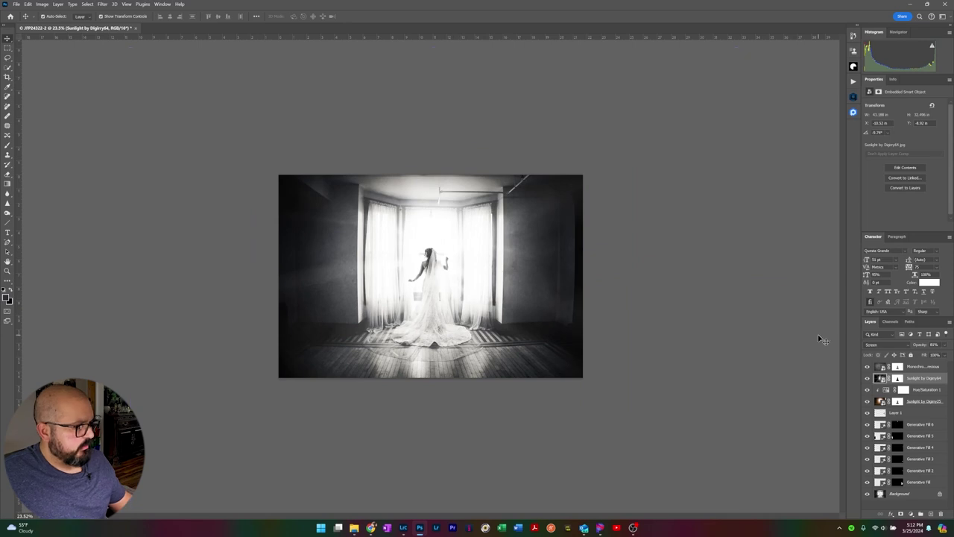
left_click(917, 368)
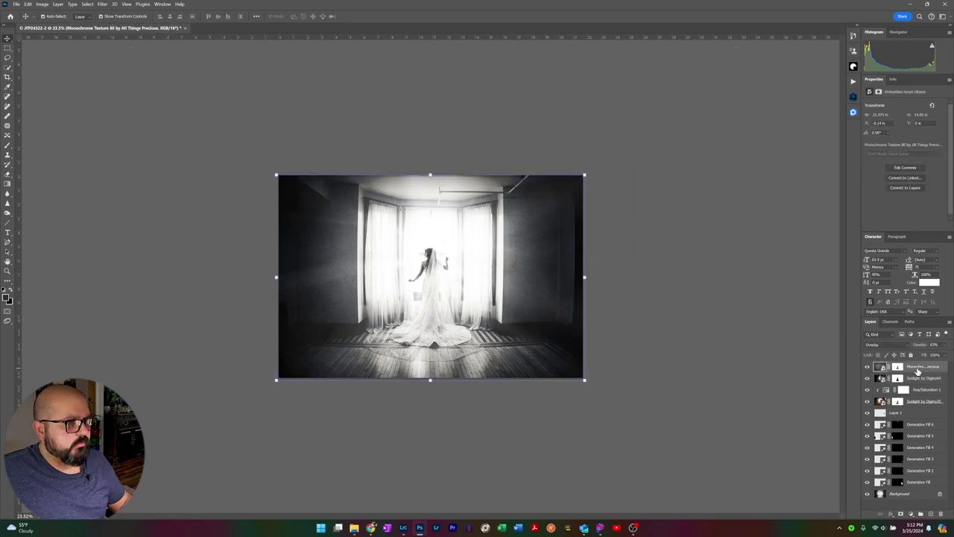
key("ctrl+0")
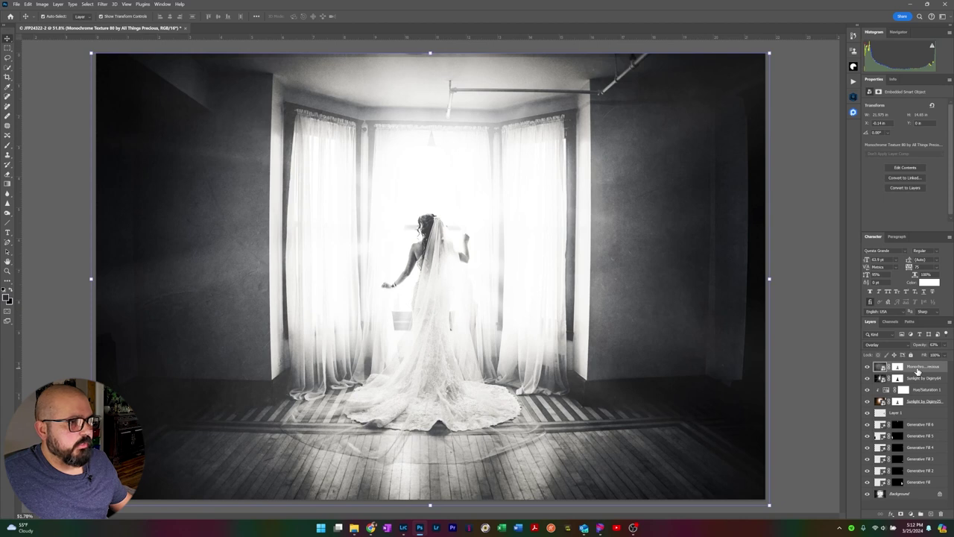
left_click(809, 290)
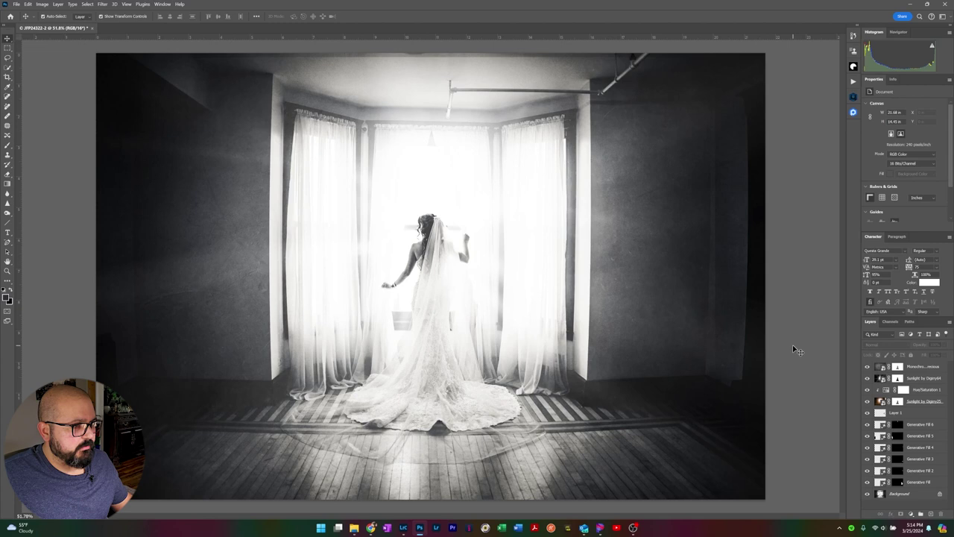
key("z")
scroll(543, 285, "down", 3)
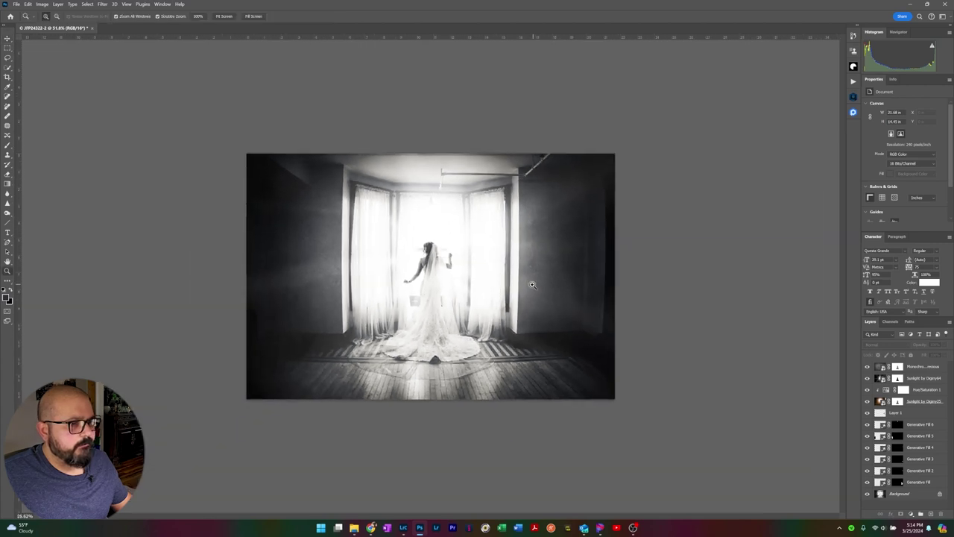
scroll(543, 298, "up", 2)
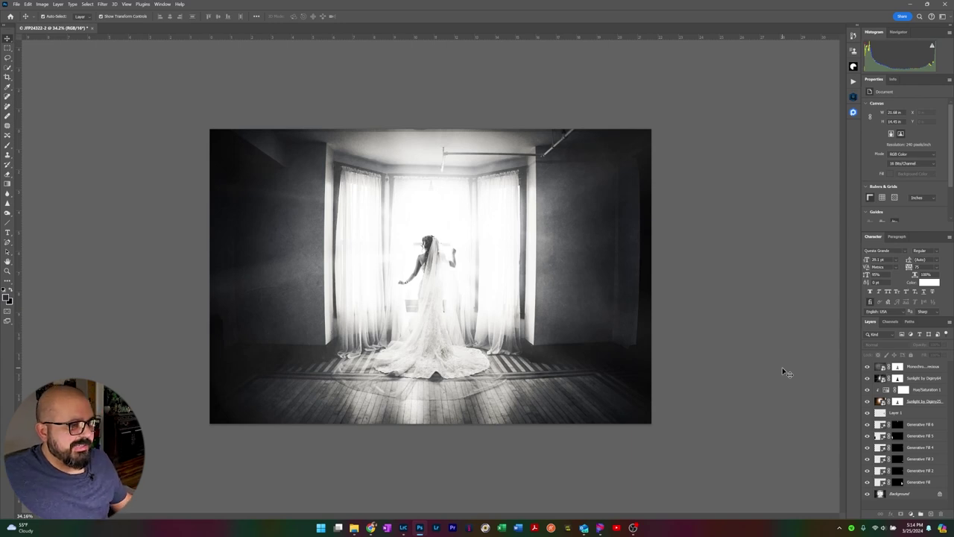
Step: Select every layer from the monochrome texture down to the Background and flatten them into a single image
left_click(915, 367)
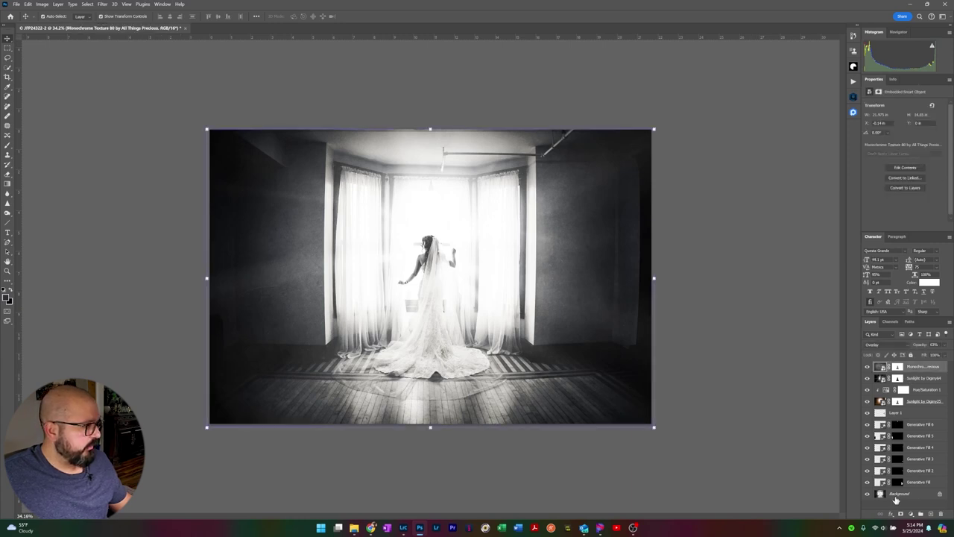
left_click(896, 495, "shift")
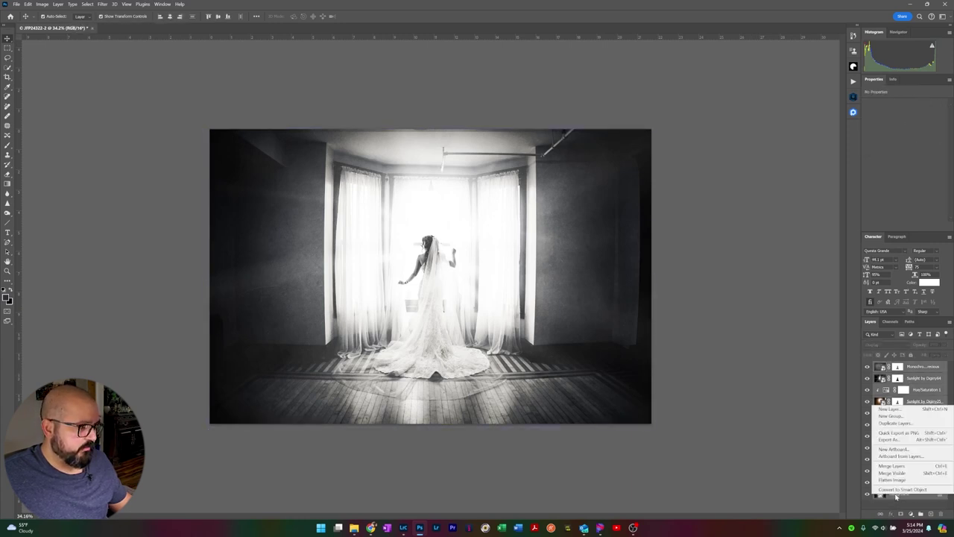
left_click(896, 482)
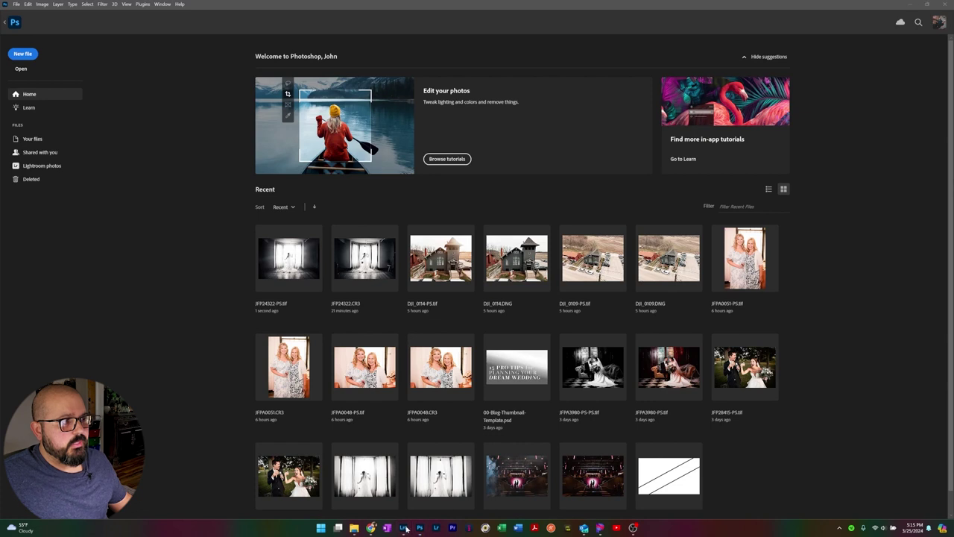
Step: Switch to Lightroom Classic and compare the original JFP24322.CR3 side by side with the edited JFP24322-PS.tif from the library
left_click(404, 527)
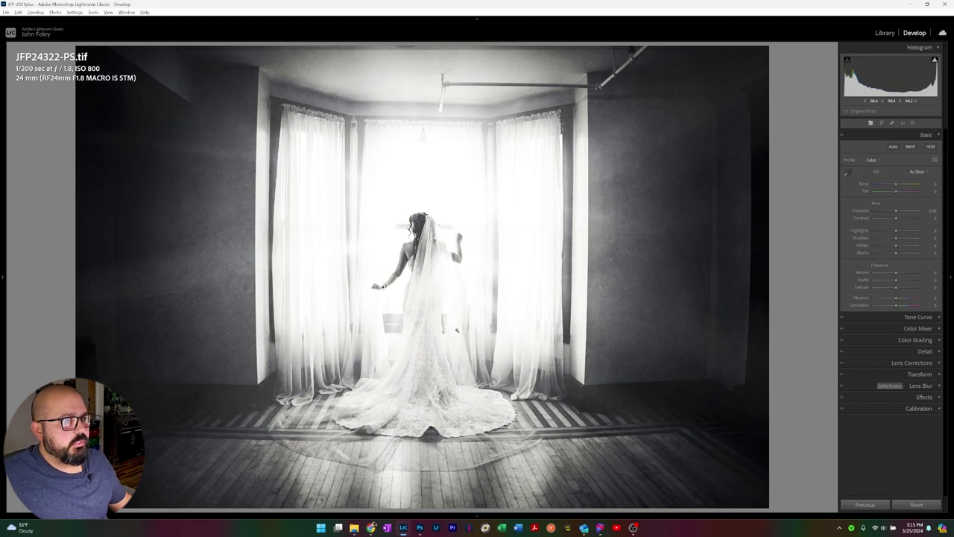
key("g")
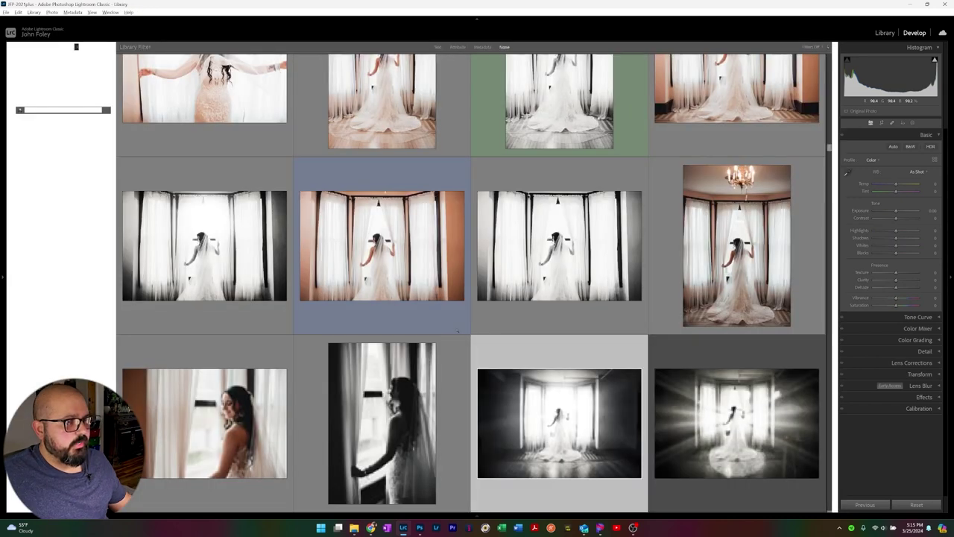
scroll(581, 379, "down", 2)
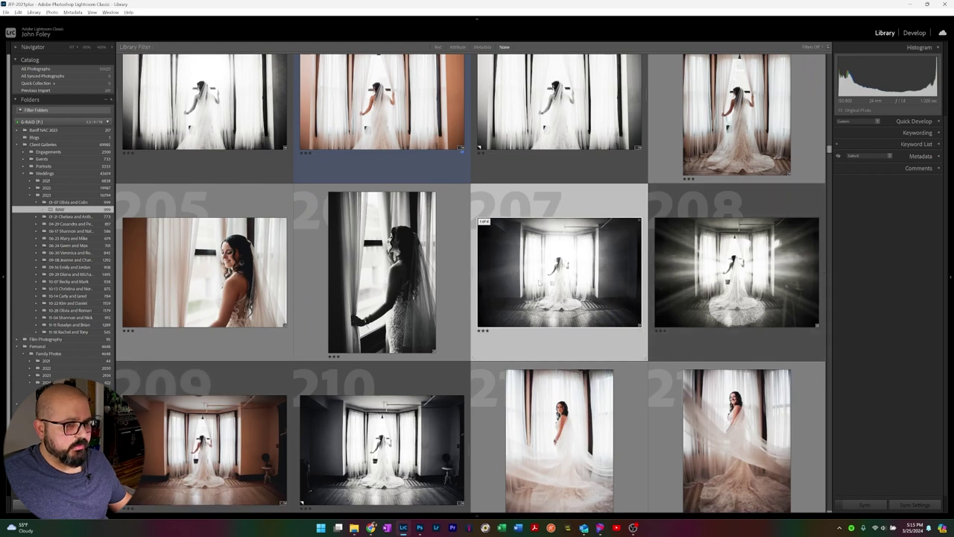
scroll(536, 283, "down", 2)
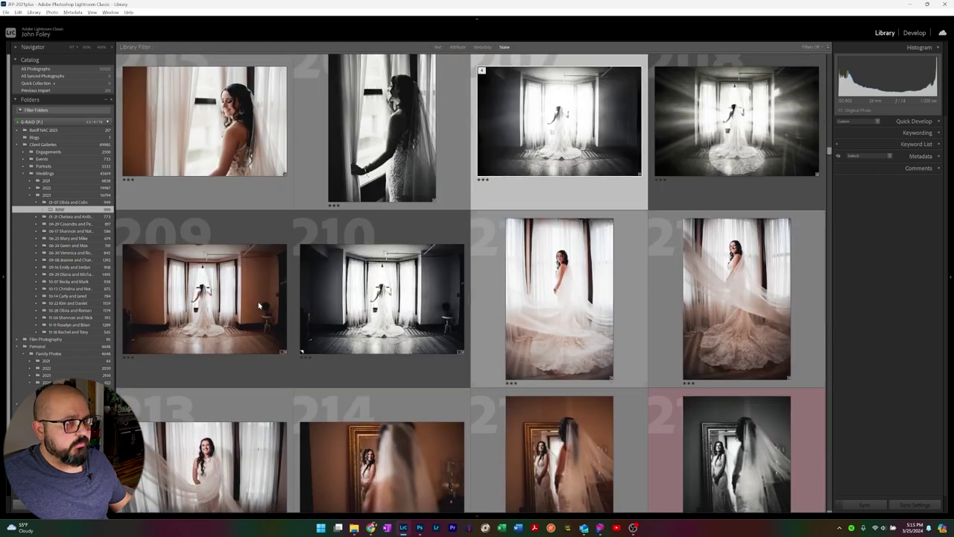
left_click(259, 304)
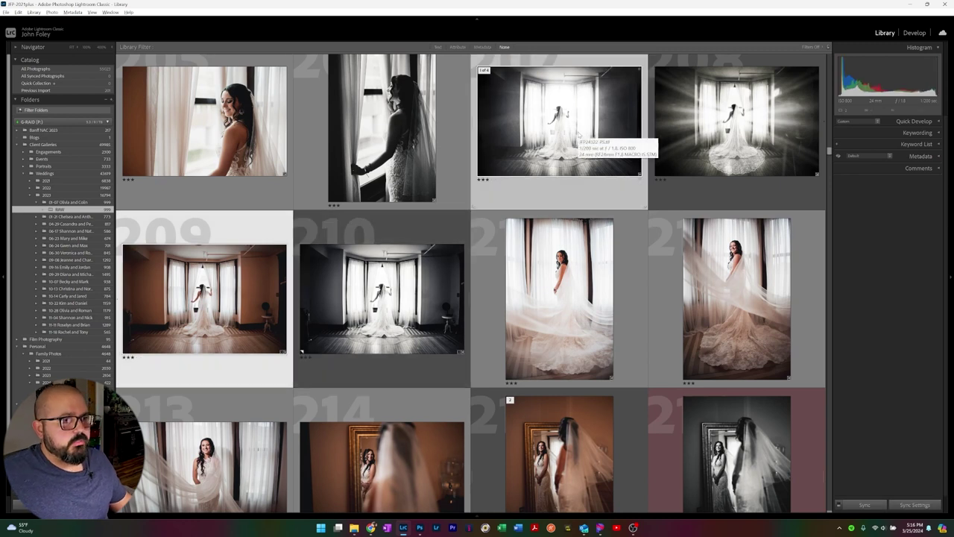
key("c")
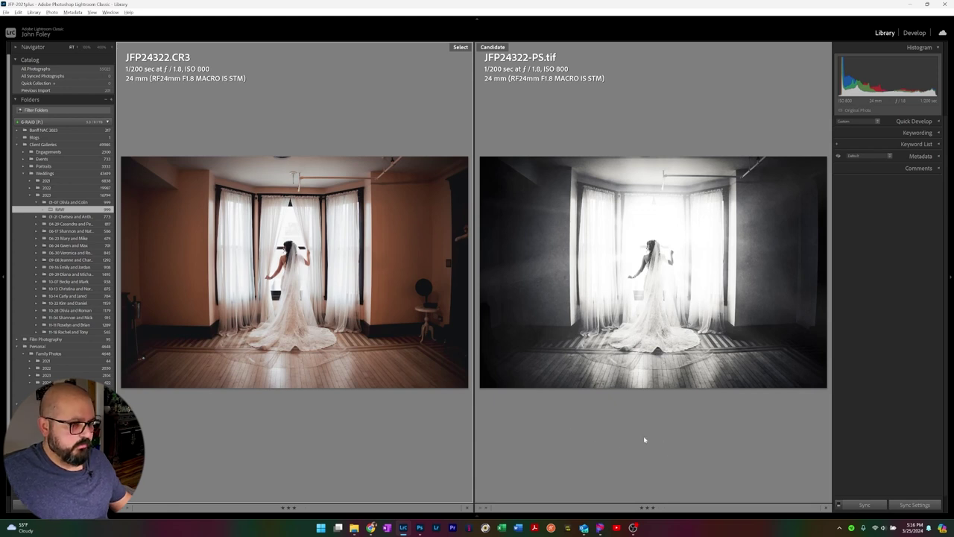
Step: Leave the side-by-side comparison and open the edited JFP24322-PS.tif from the library grid for developing
key("e")
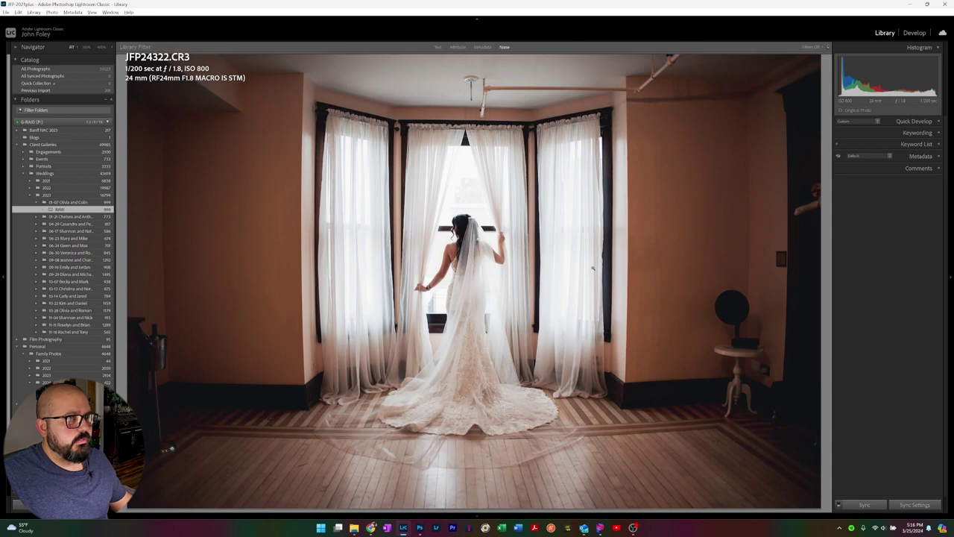
key("g")
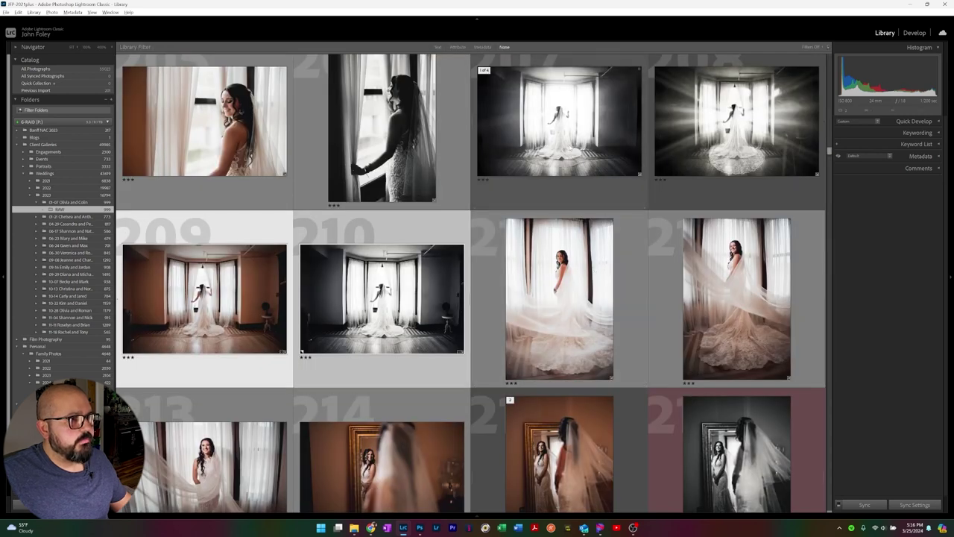
scroll(577, 130, "up", 1)
double_click(570, 146)
key("Right")
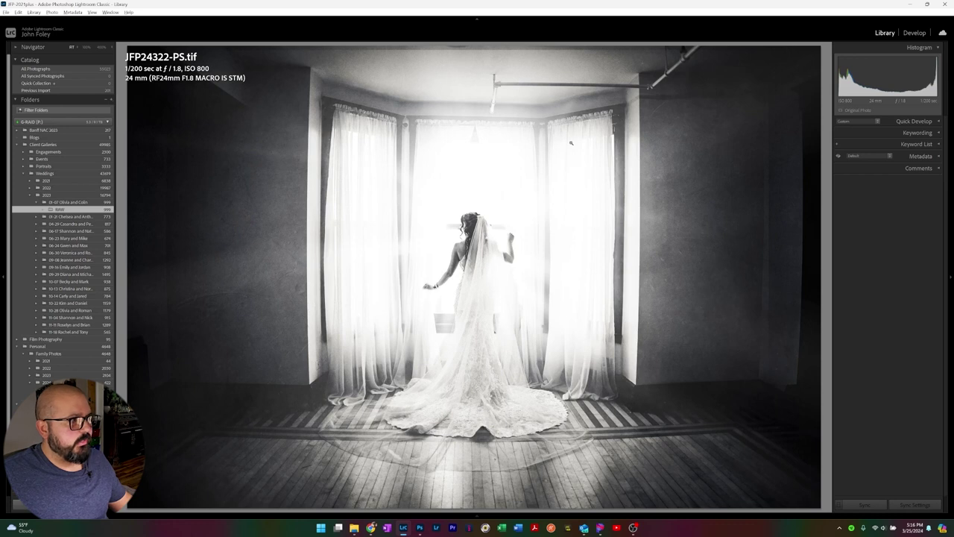
key("d")
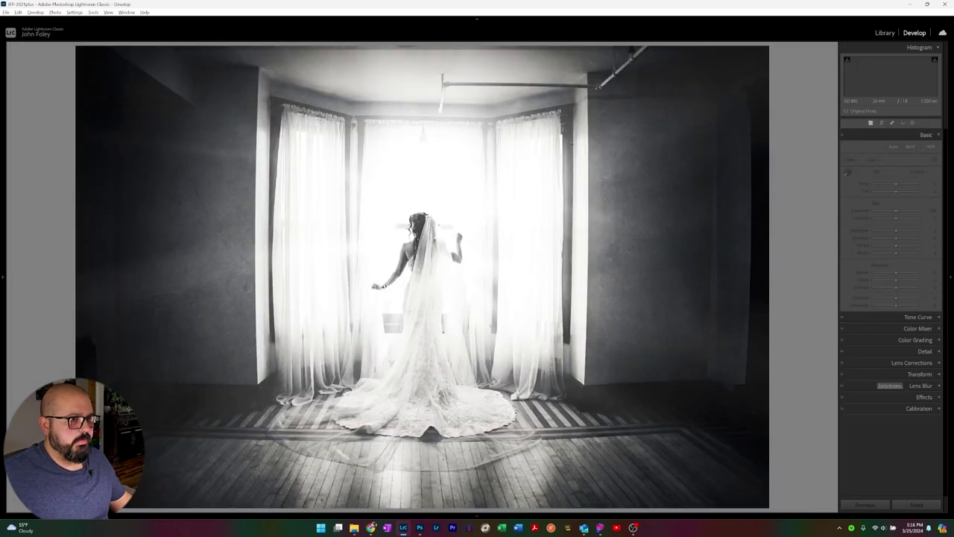